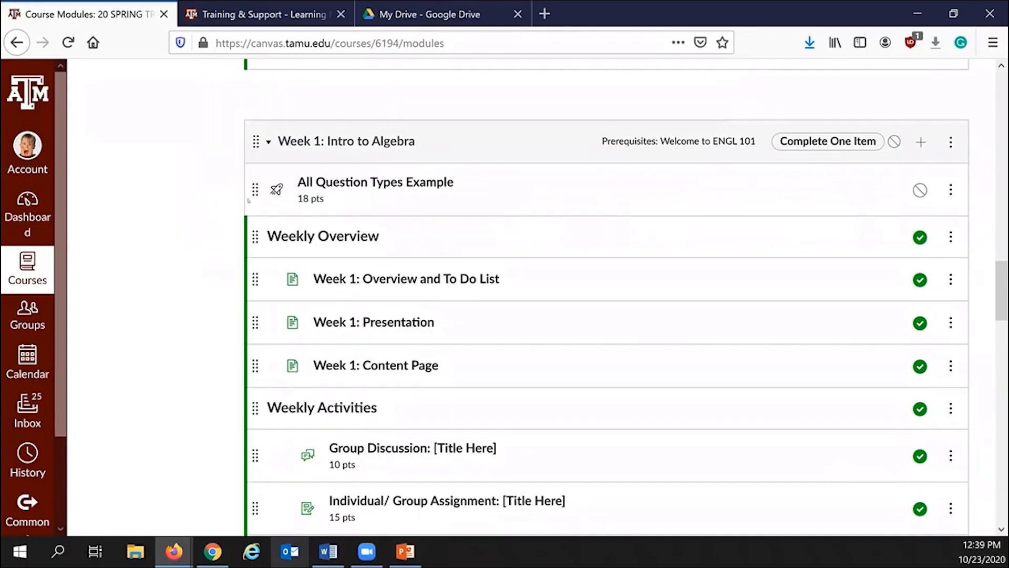
- Consult the PowerPoint slide on embedding Google files in the Rich Content Editor and return to the Canvas modules page in Firefox
click(405, 551)
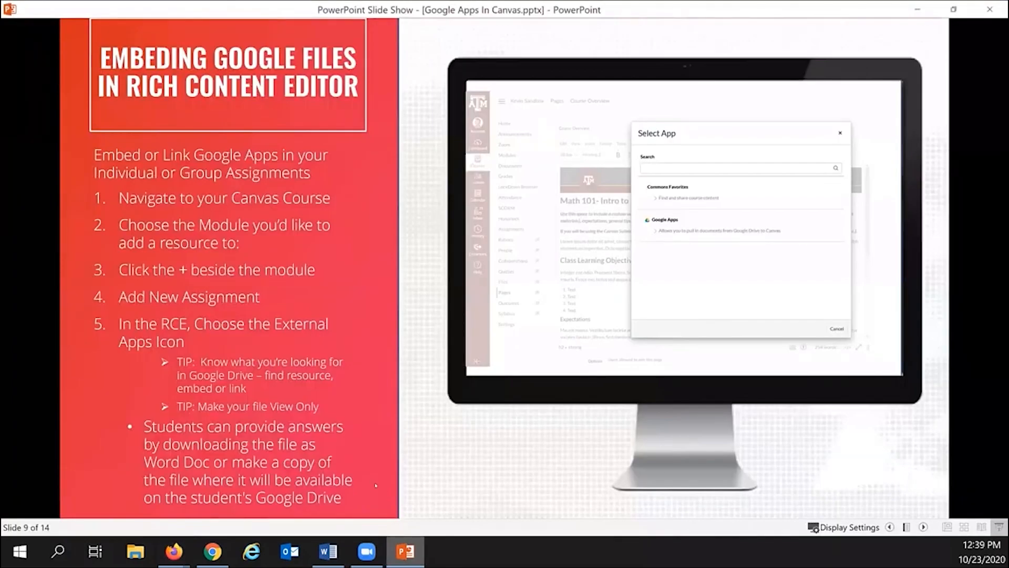
click(173, 550)
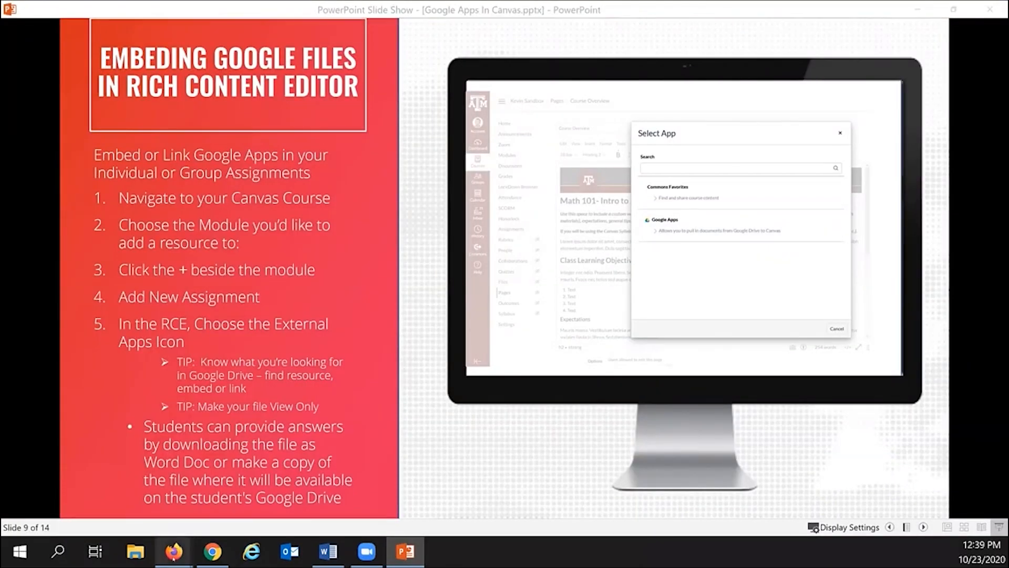
click(153, 507)
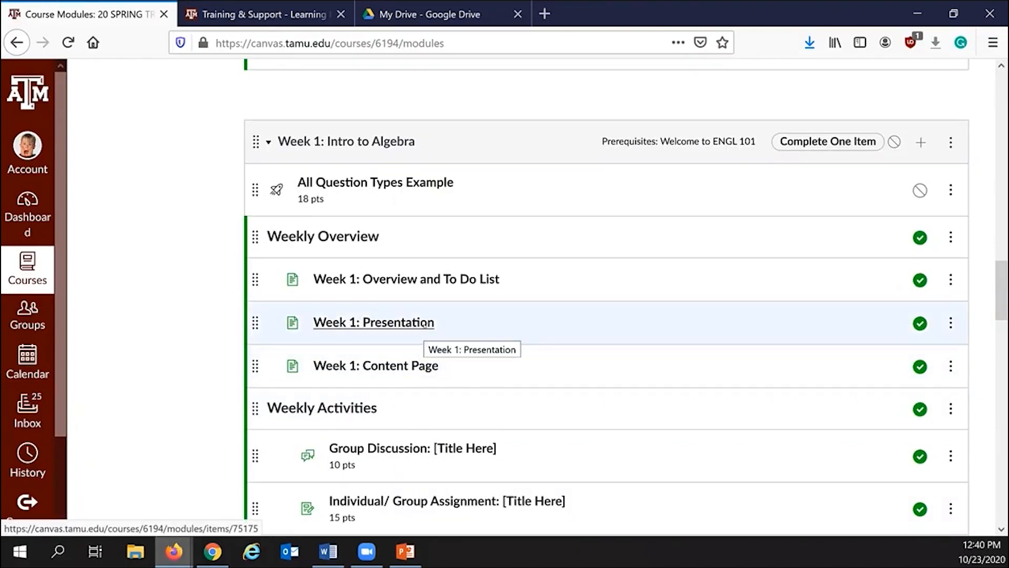
- Open the Course Overview page from the Welcome to ENGL 101 module
scroll(424, 326, up, 10)
scroll(425, 326, up, 15)
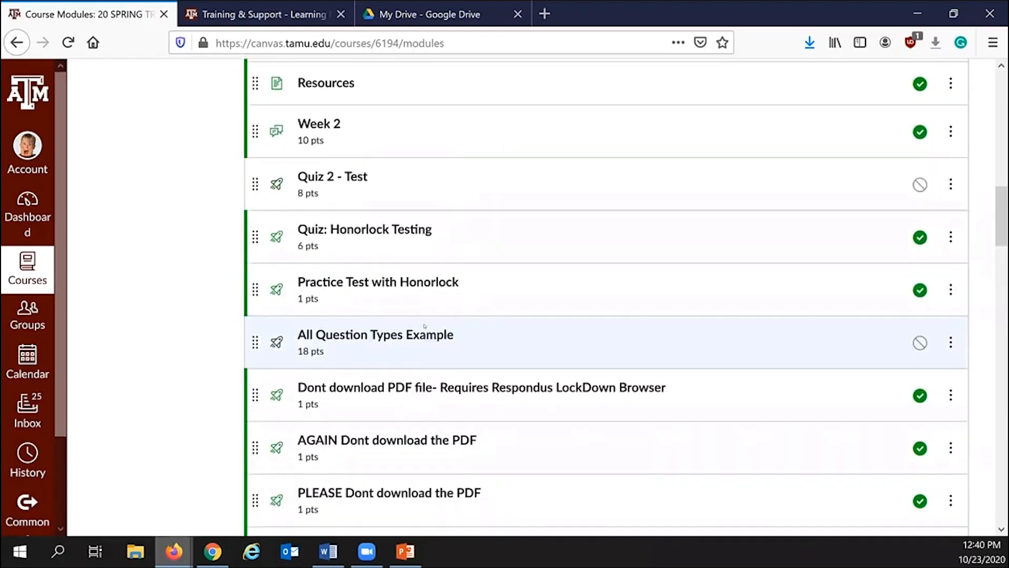
scroll(419, 315, down, 4)
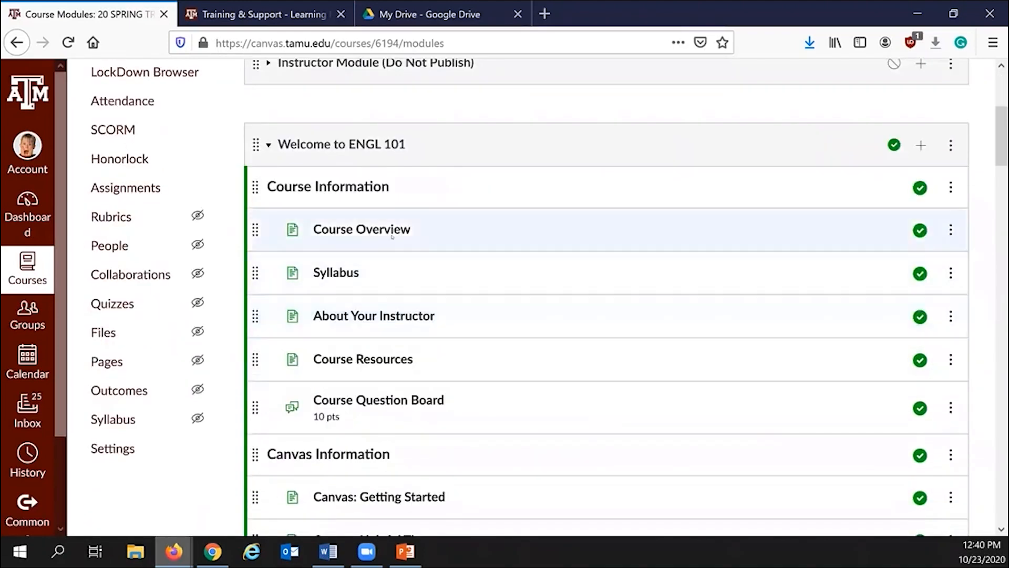
click(389, 231)
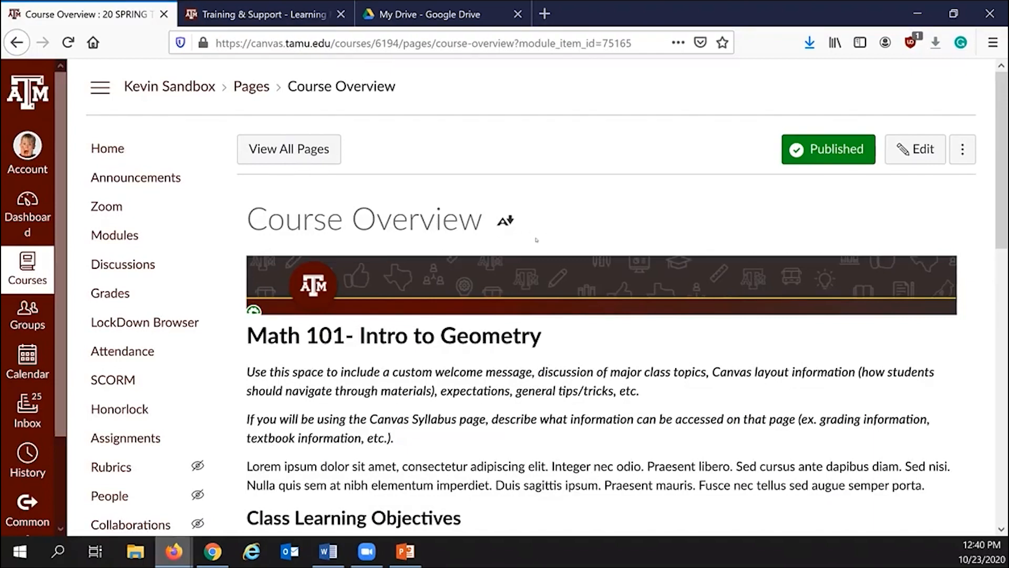
- Look over the Course Overview page and open it for editing
scroll(537, 240, down, 3)
scroll(536, 239, up, 3)
click(917, 158)
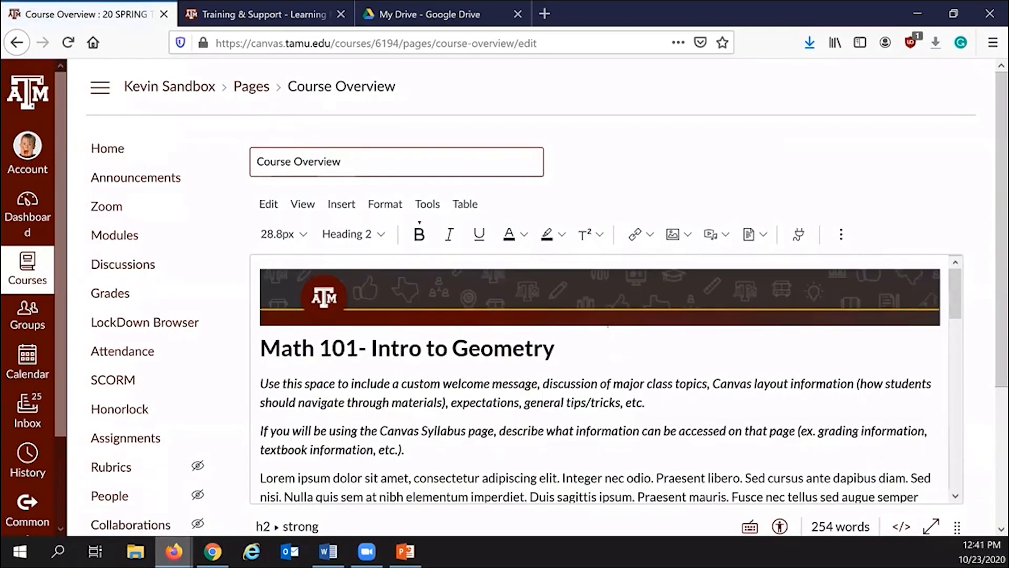
scroll(607, 327, down, 3)
scroll(540, 332, up, 3)
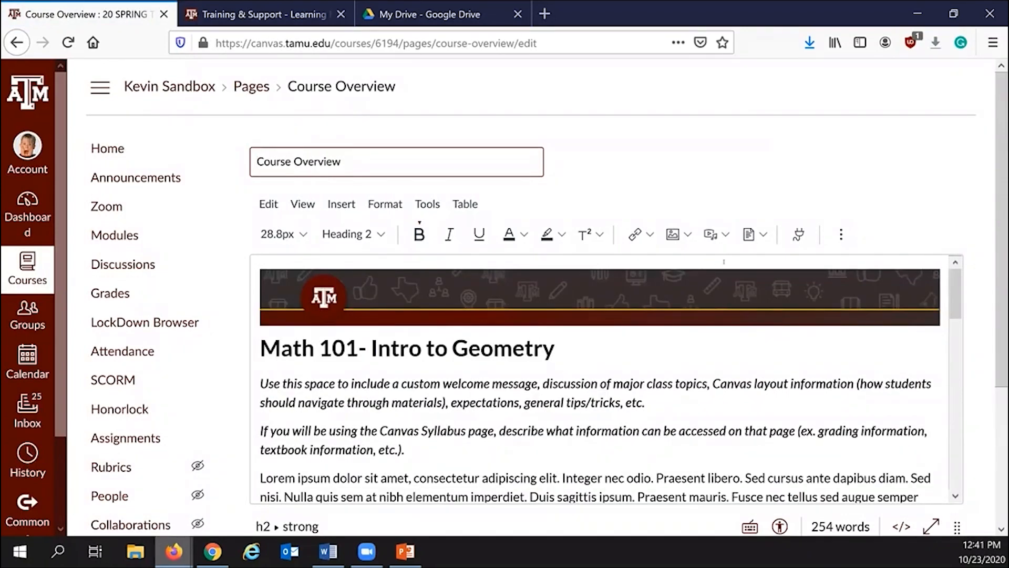
- Open Google Apps from the page editor's external apps and browse the Google Drive folders and files
click(798, 237)
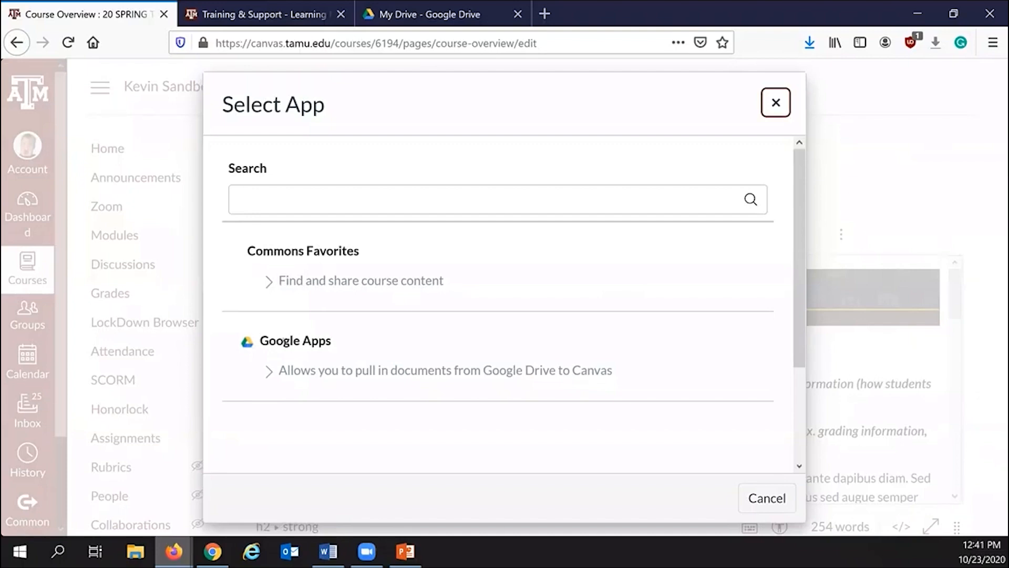
click(283, 340)
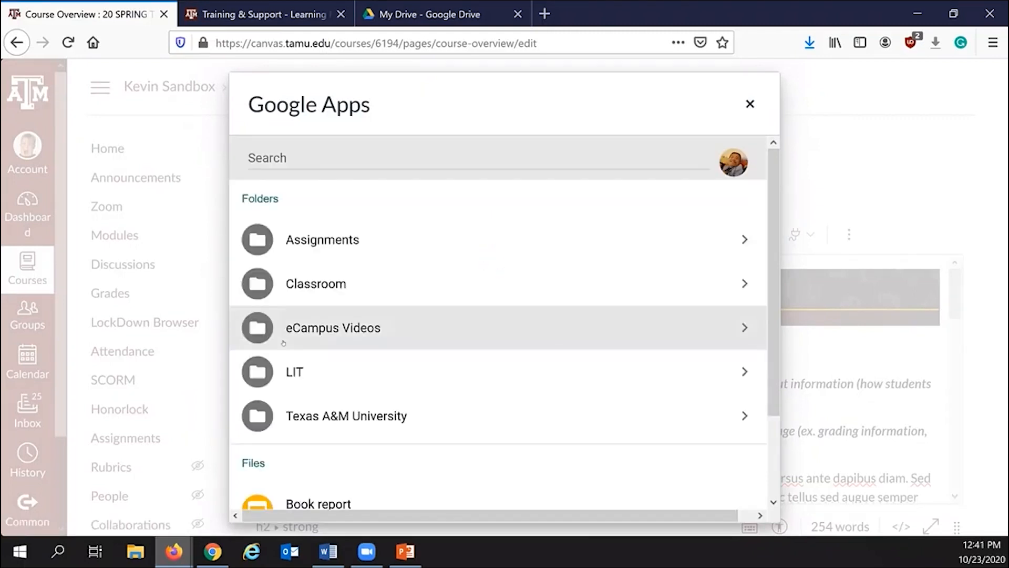
scroll(294, 336, down, 2)
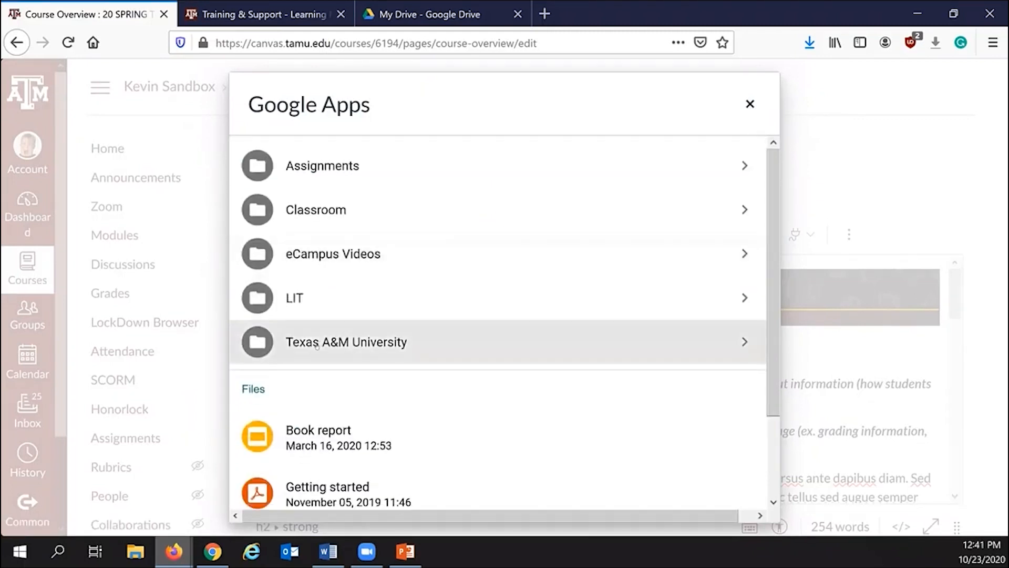
scroll(317, 345, down, 4)
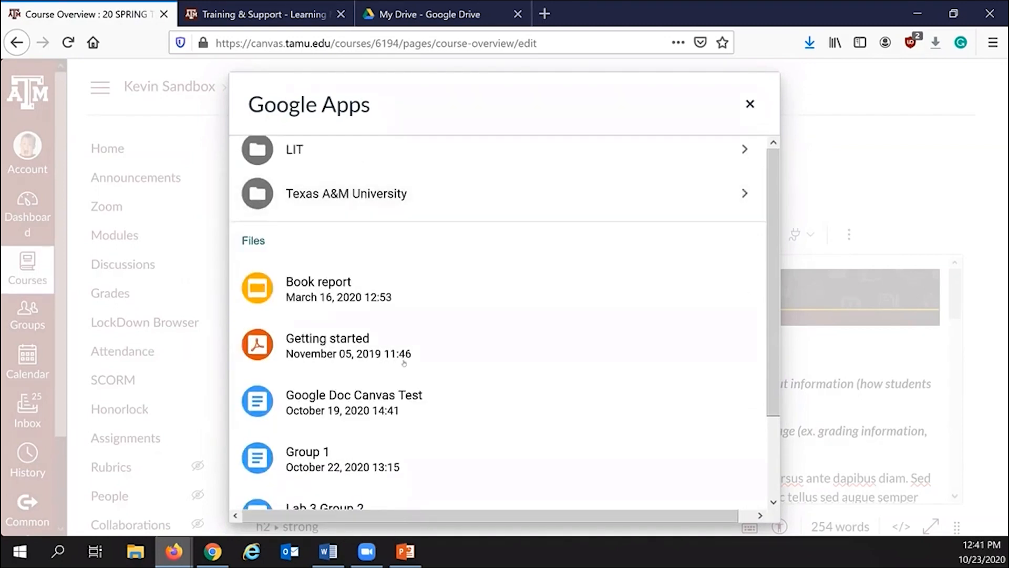
scroll(404, 363, down, 6)
scroll(403, 362, up, 12)
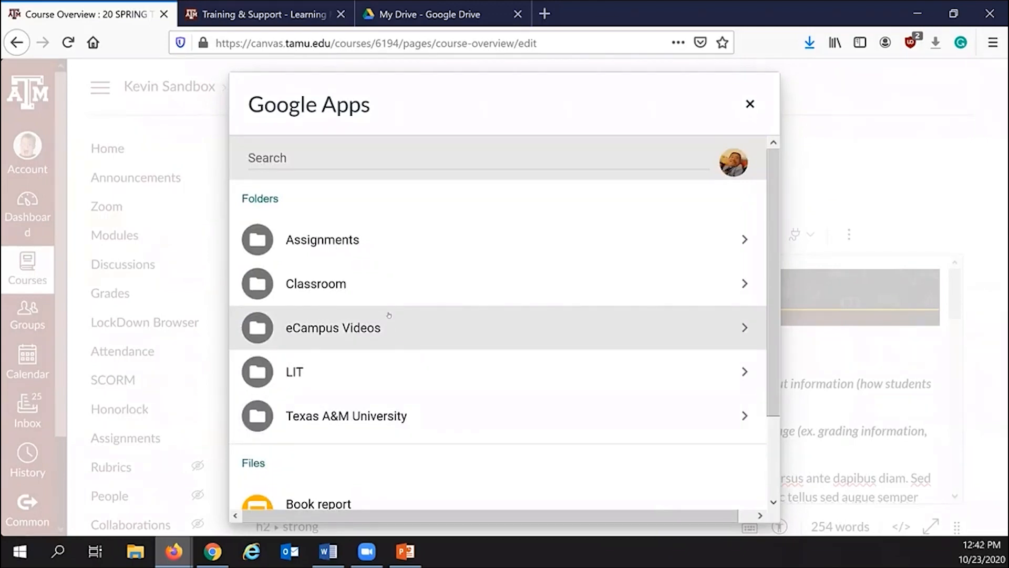
scroll(389, 314, down, 3)
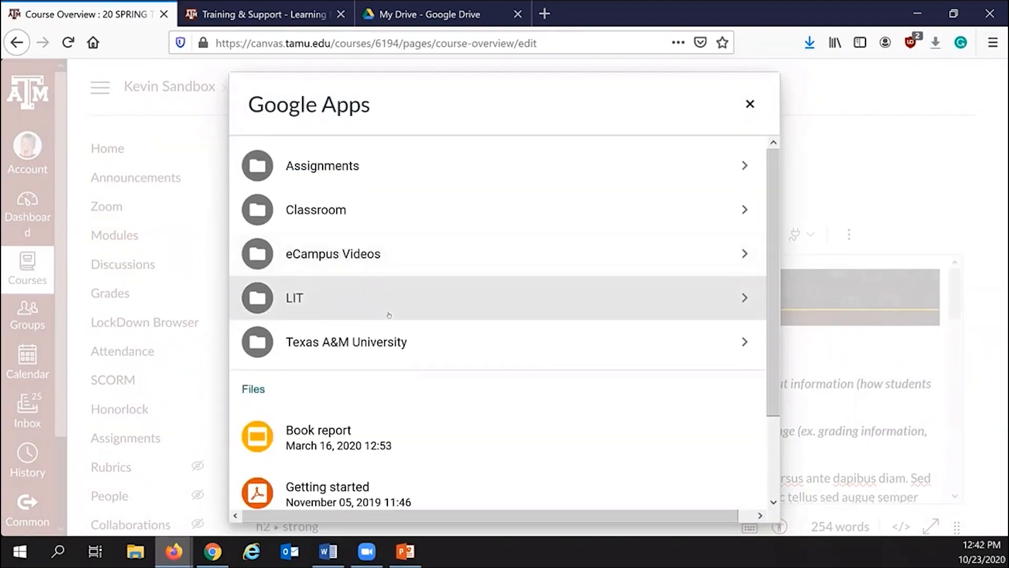
scroll(408, 294, up, 3)
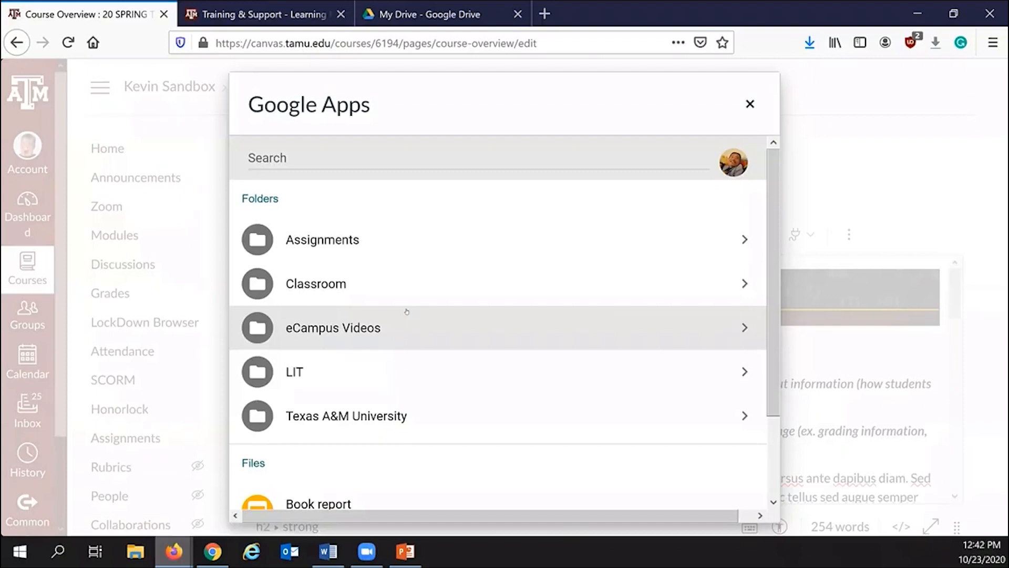
- Select Origami.mp4 from the Google Drive files and embed it in the Course Overview page
scroll(407, 311, down, 2)
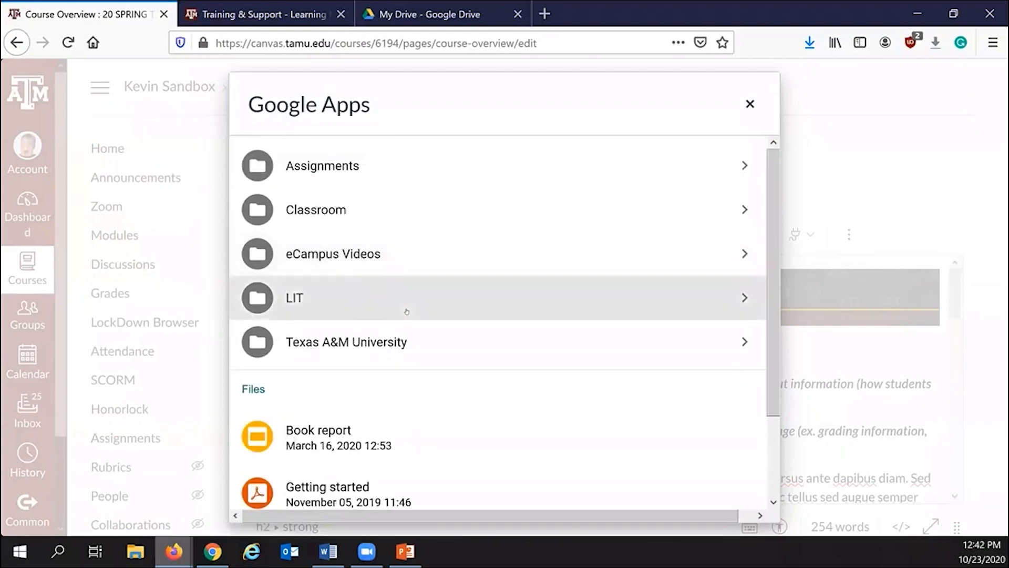
scroll(407, 311, down, 5)
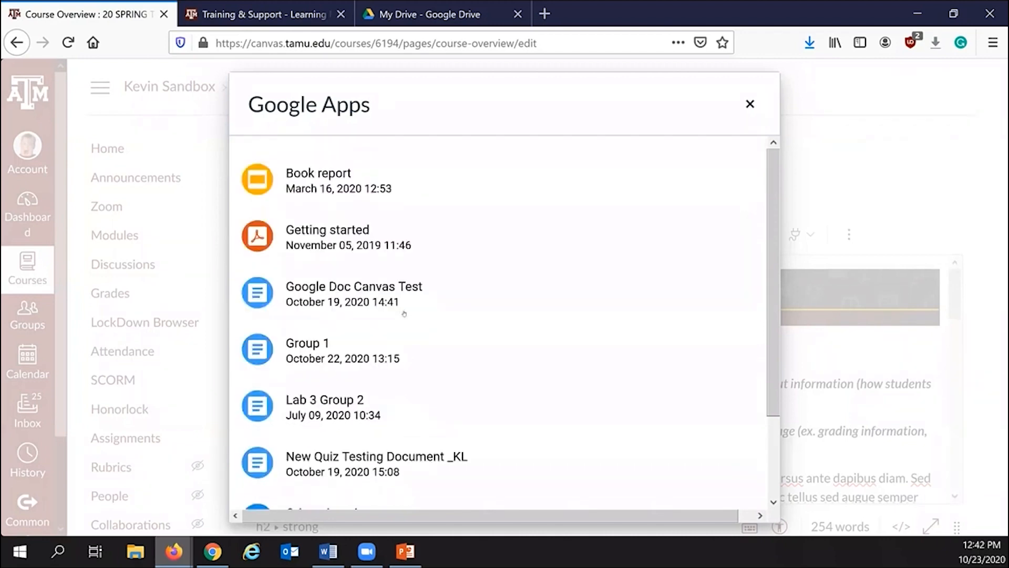
scroll(404, 313, down, 2)
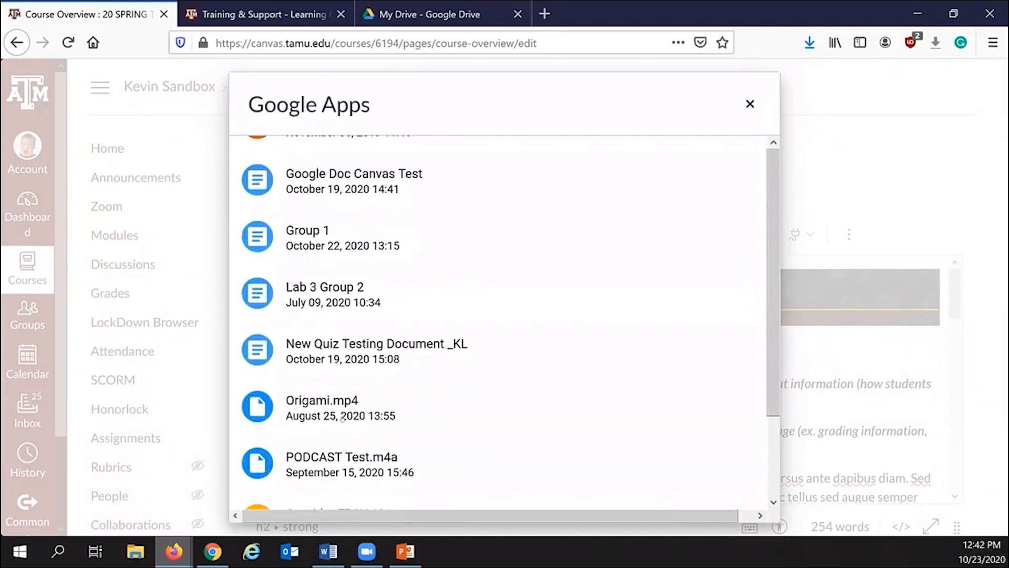
click(342, 419)
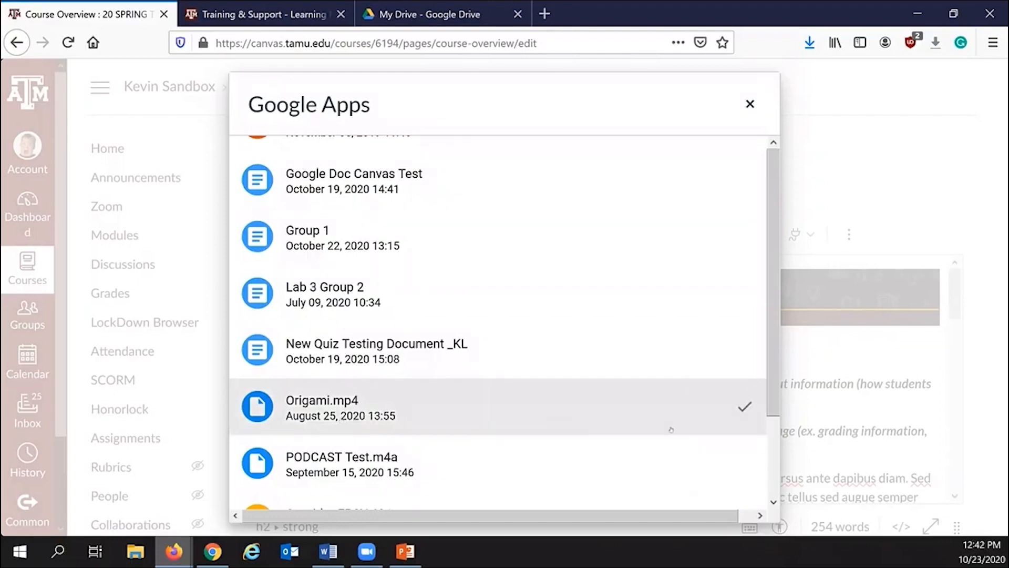
scroll(479, 425, down, 2)
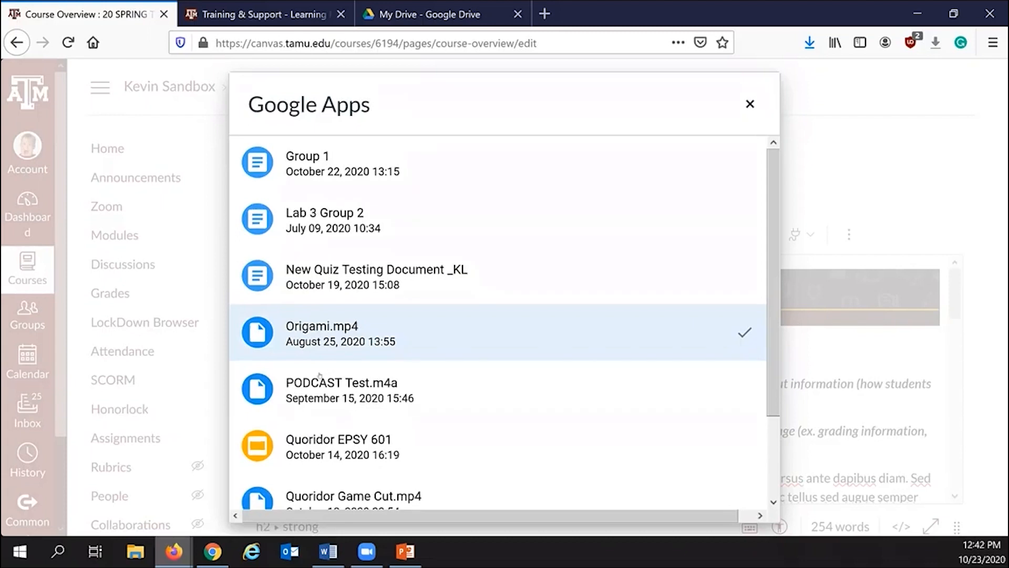
scroll(332, 375, down, 2)
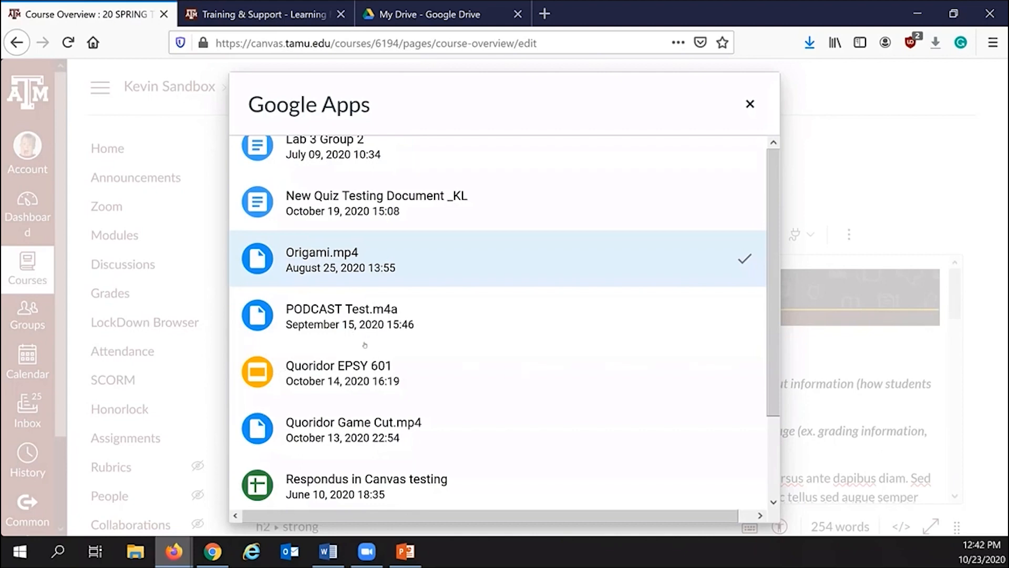
scroll(526, 357, down, 5)
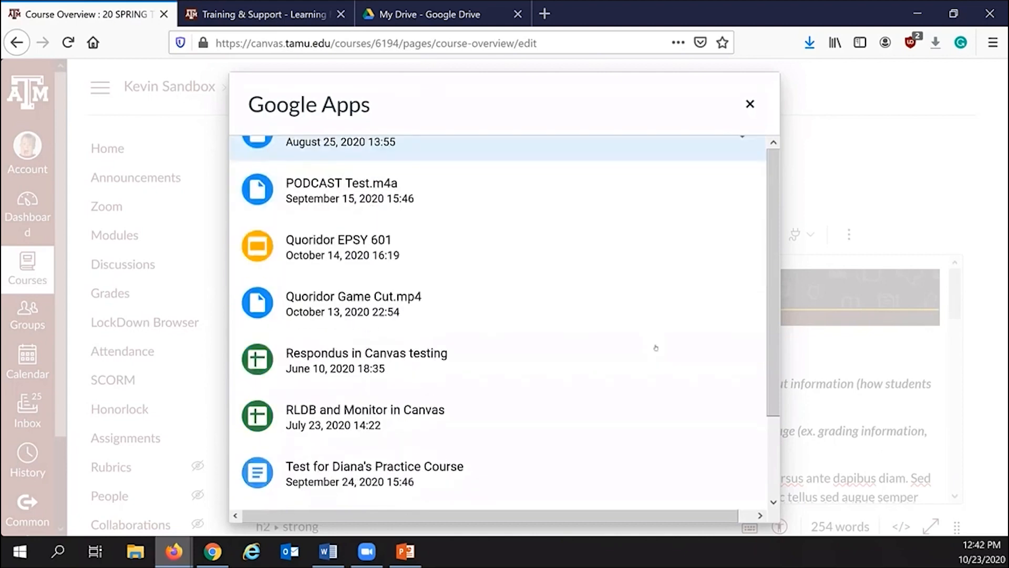
click(316, 495)
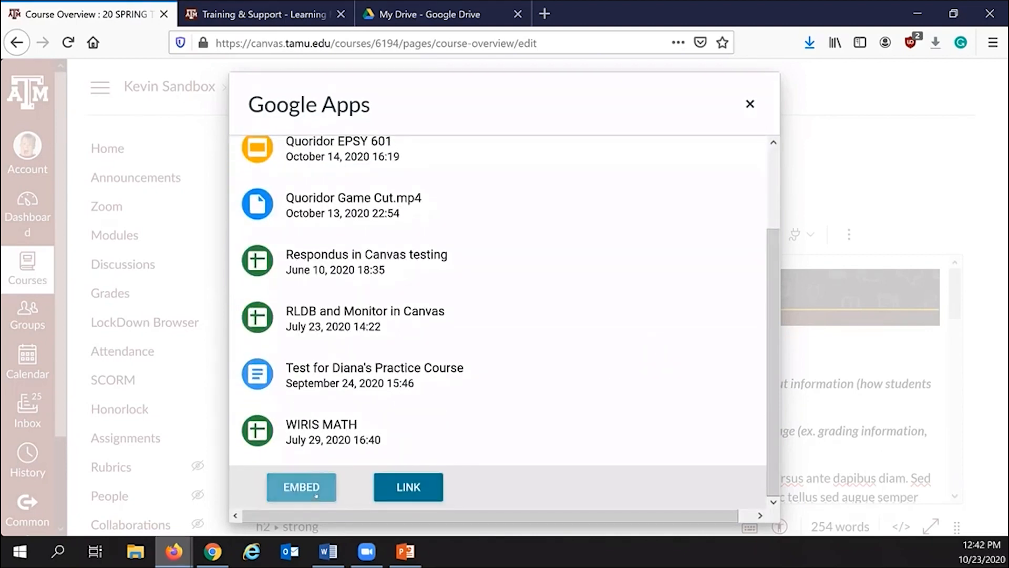
click(441, 480)
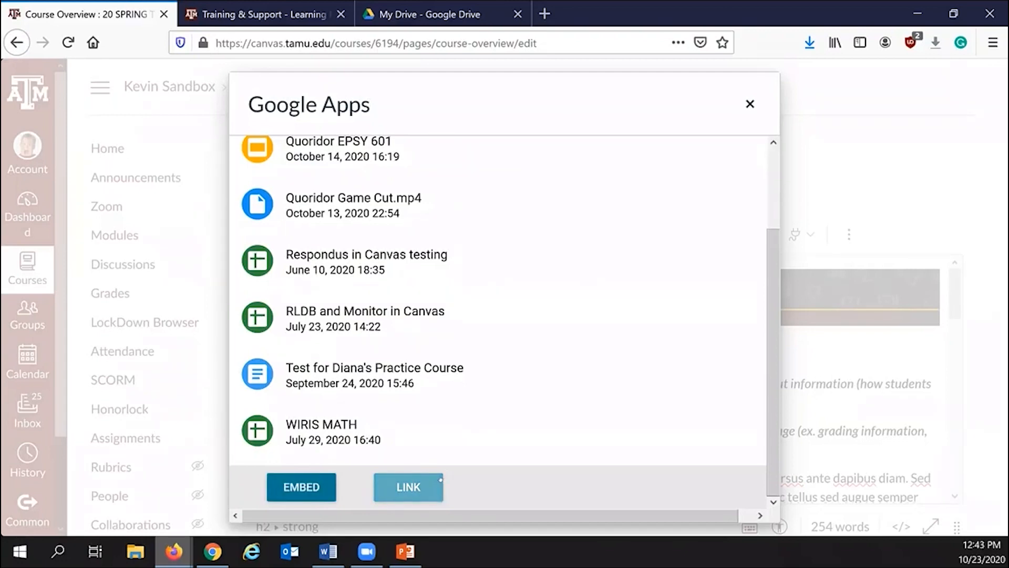
click(298, 494)
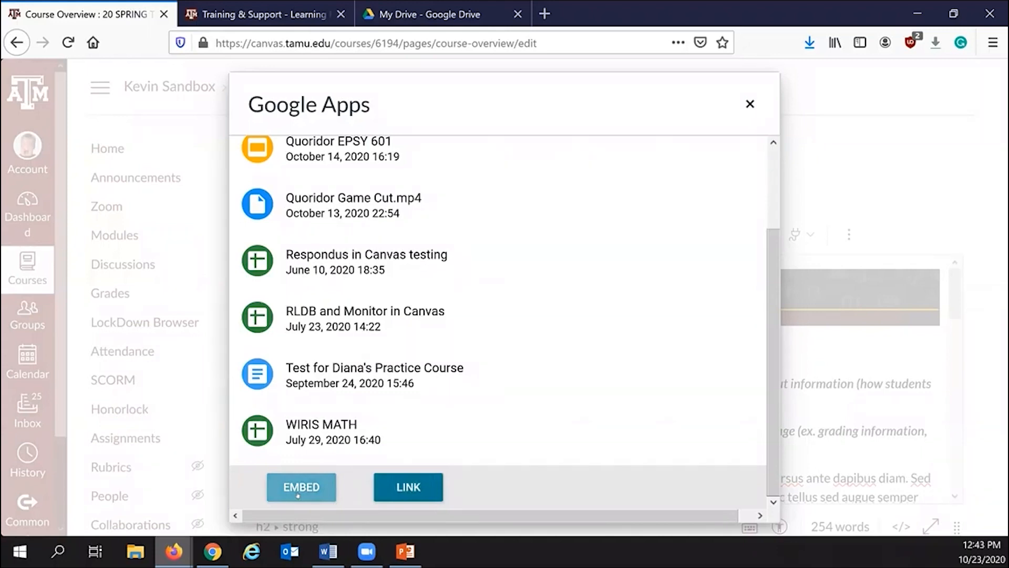
click(298, 495)
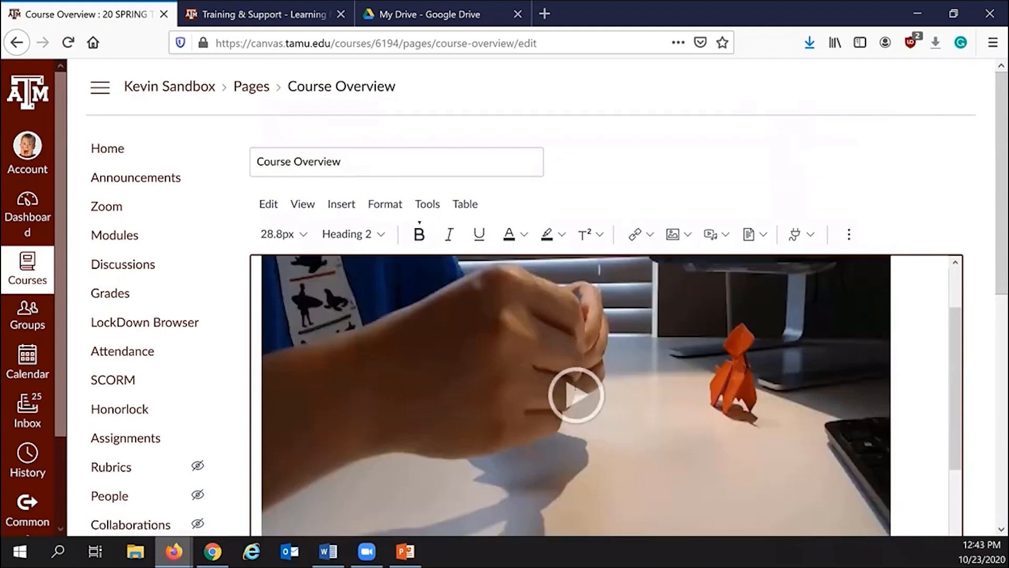
- Review the embedded video's placement against the page content, placing the cursor before the Lorem ipsum paragraph
scroll(577, 390, down, 5)
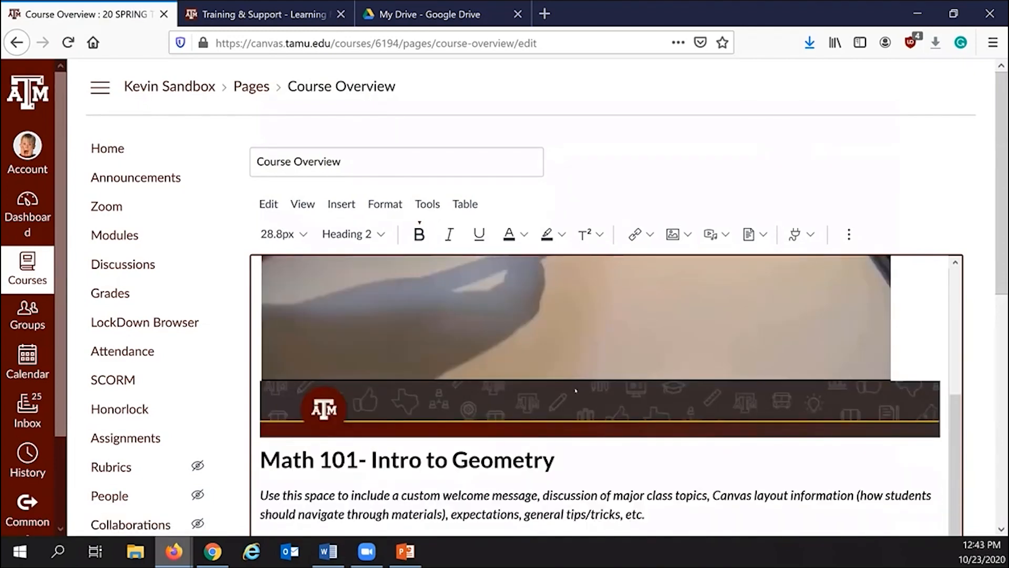
scroll(354, 438, down, 5)
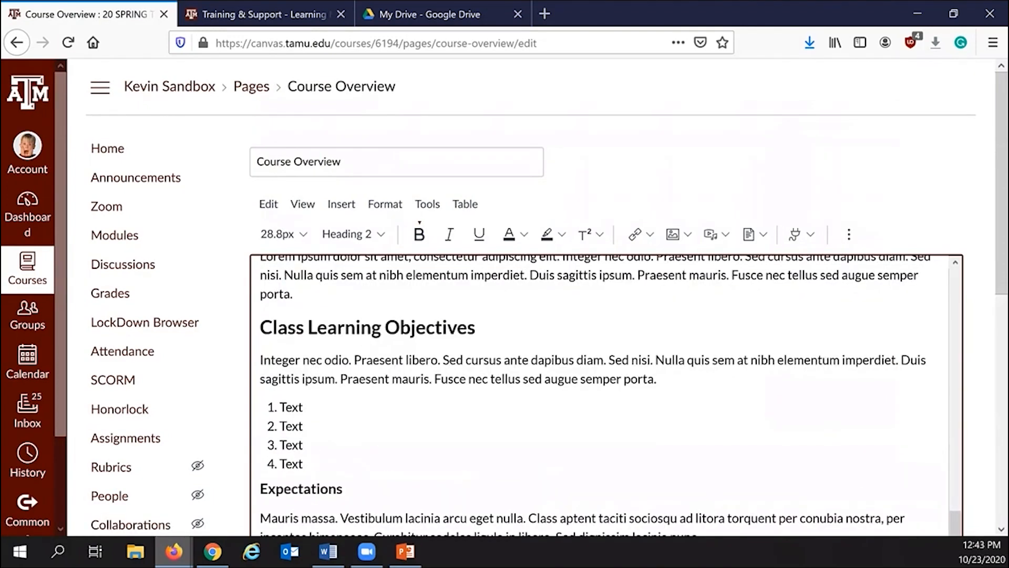
scroll(600, 395, up, 10)
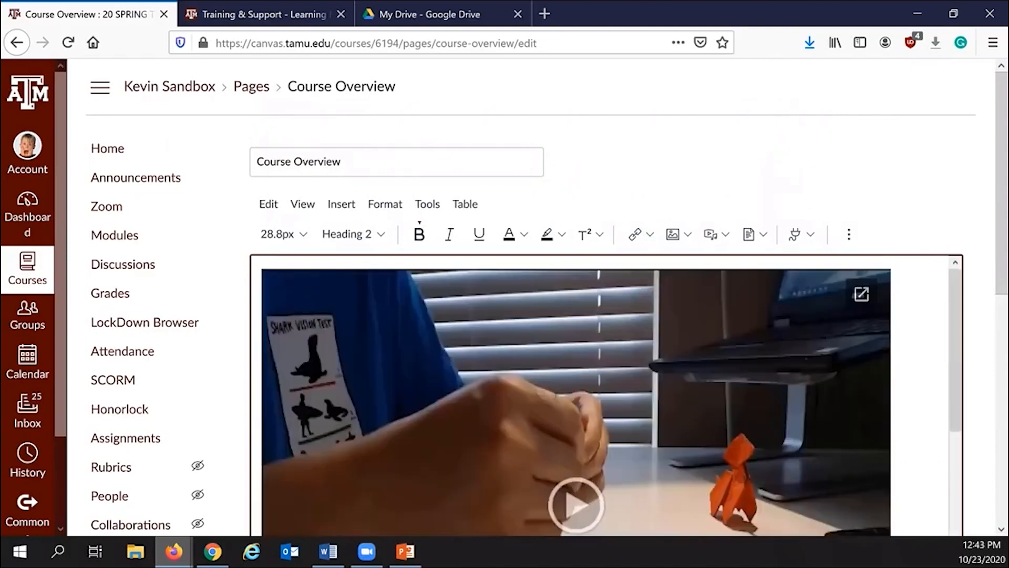
scroll(555, 386, down, 3)
scroll(555, 386, down, 1)
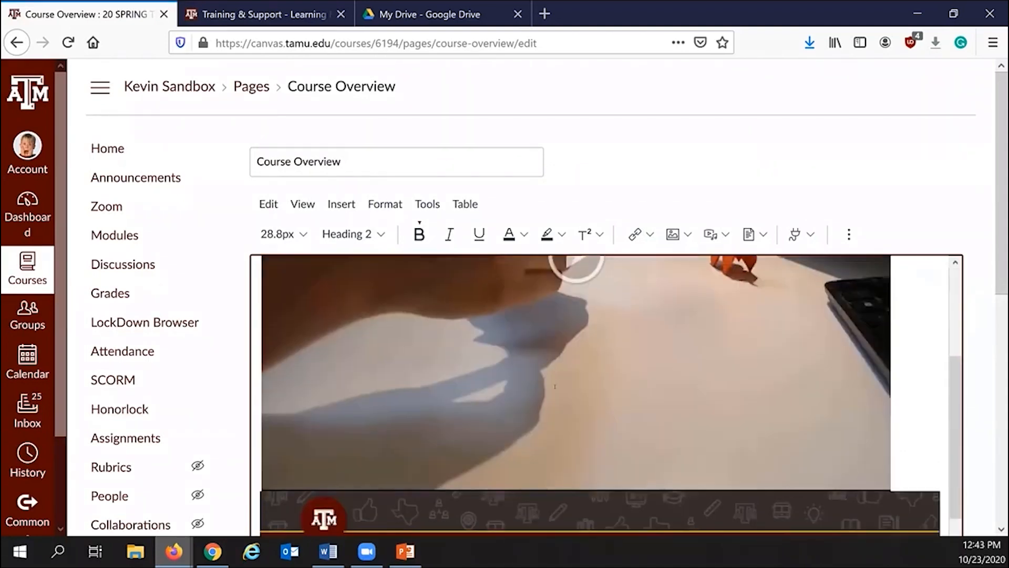
scroll(554, 386, down, 5)
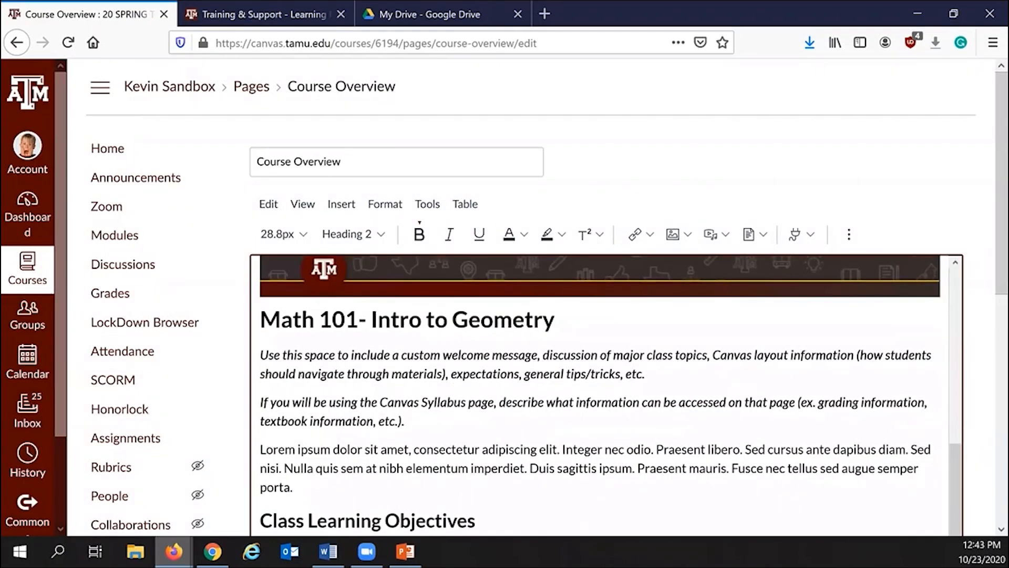
scroll(298, 365, down, 3)
scroll(298, 366, up, 2)
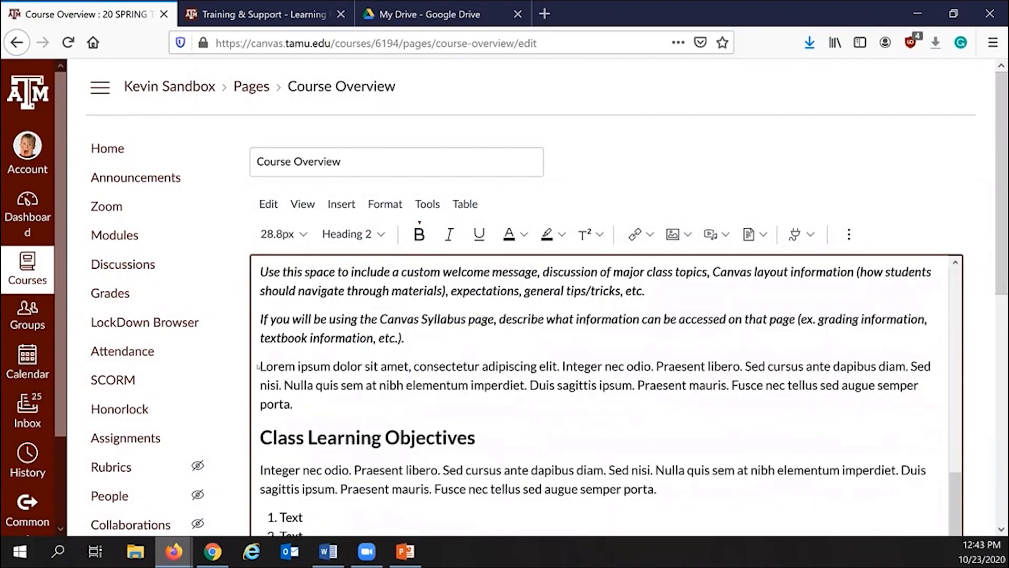
click(261, 367)
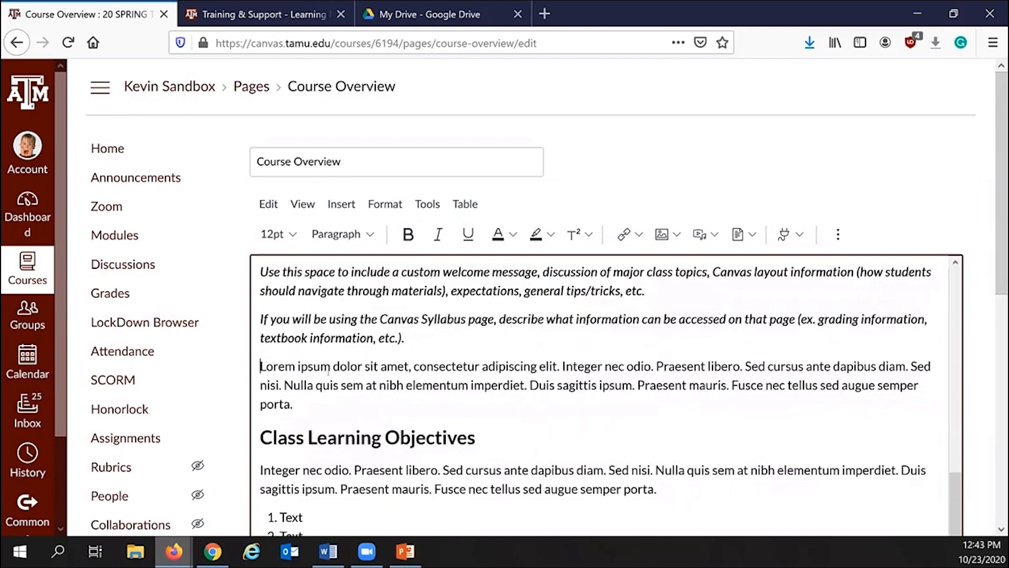
scroll(490, 324, up, 5)
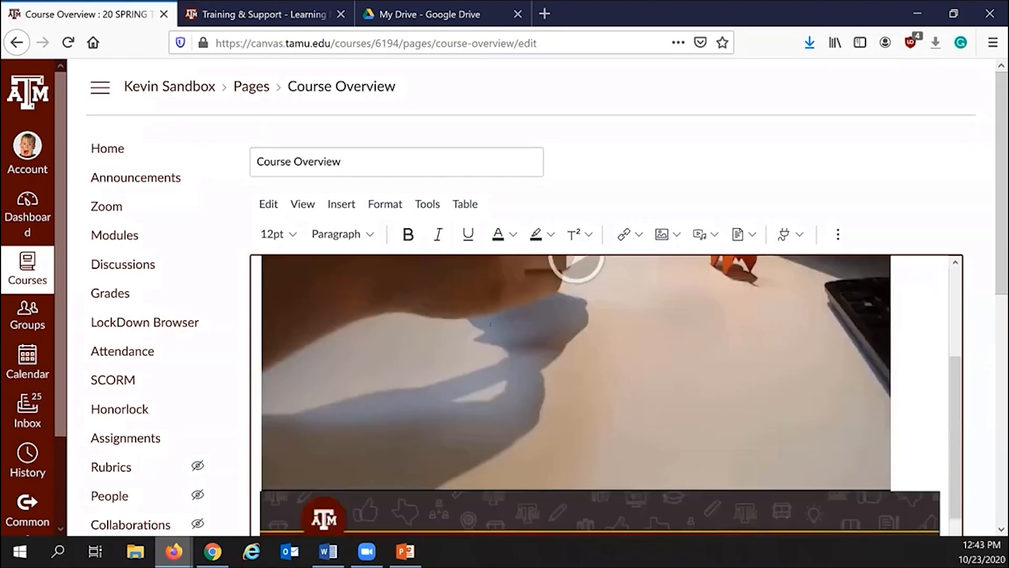
scroll(605, 394, up, 4)
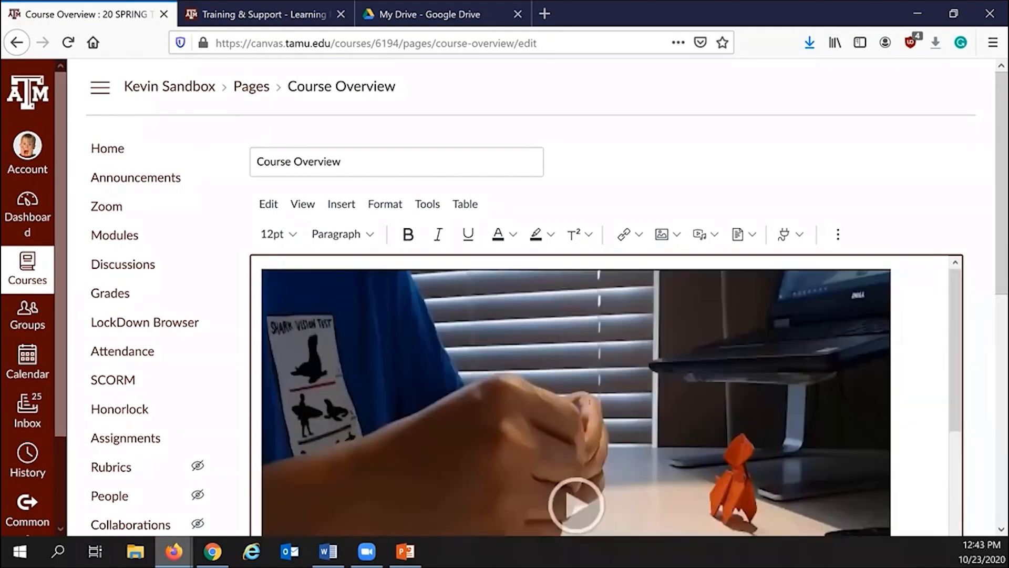
- Check the embedded video's placement in the Course Overview page and save the page
scroll(590, 402, down, 3)
scroll(590, 402, up, 2)
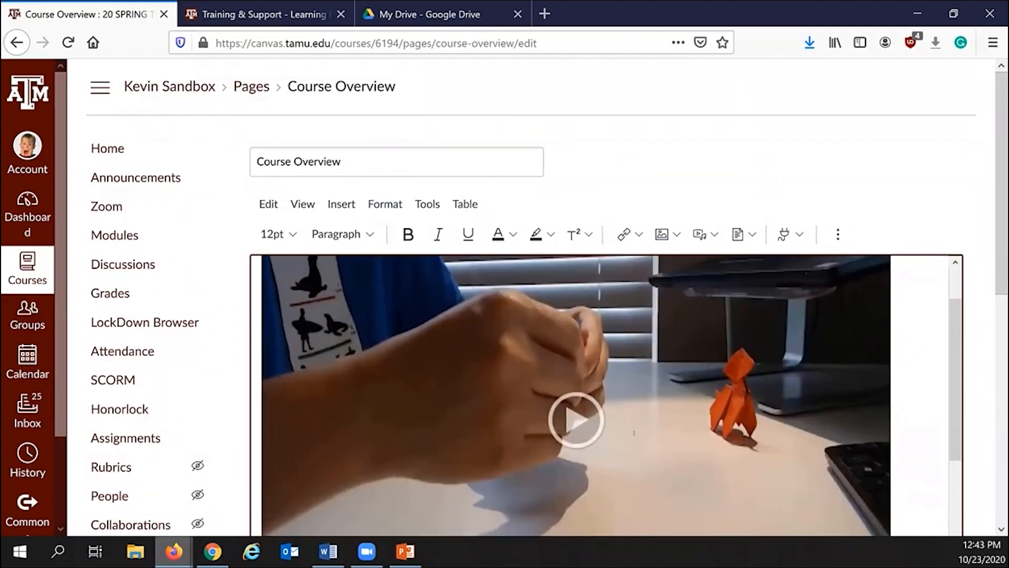
scroll(634, 432, down, 3)
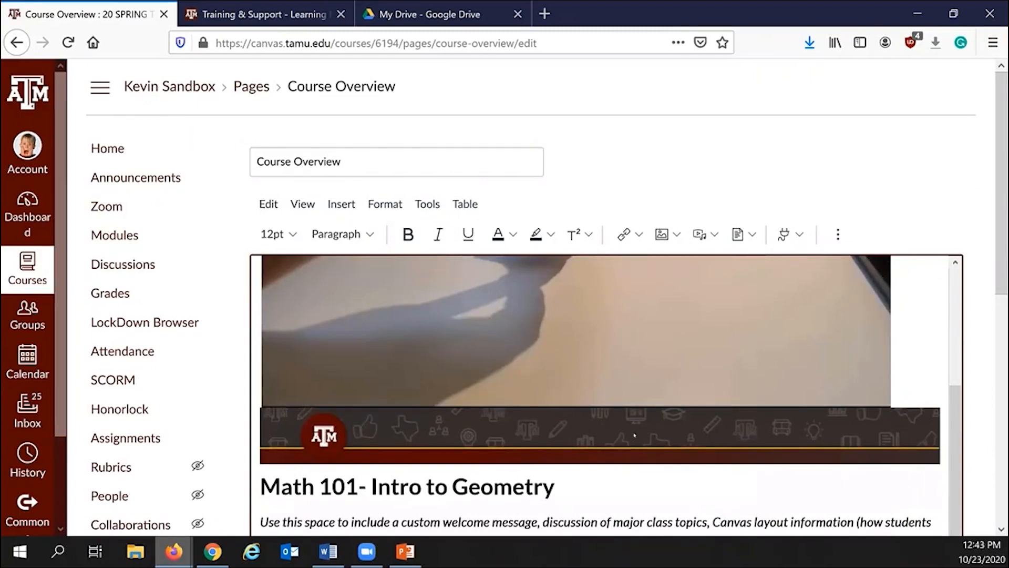
scroll(572, 369, up, 2)
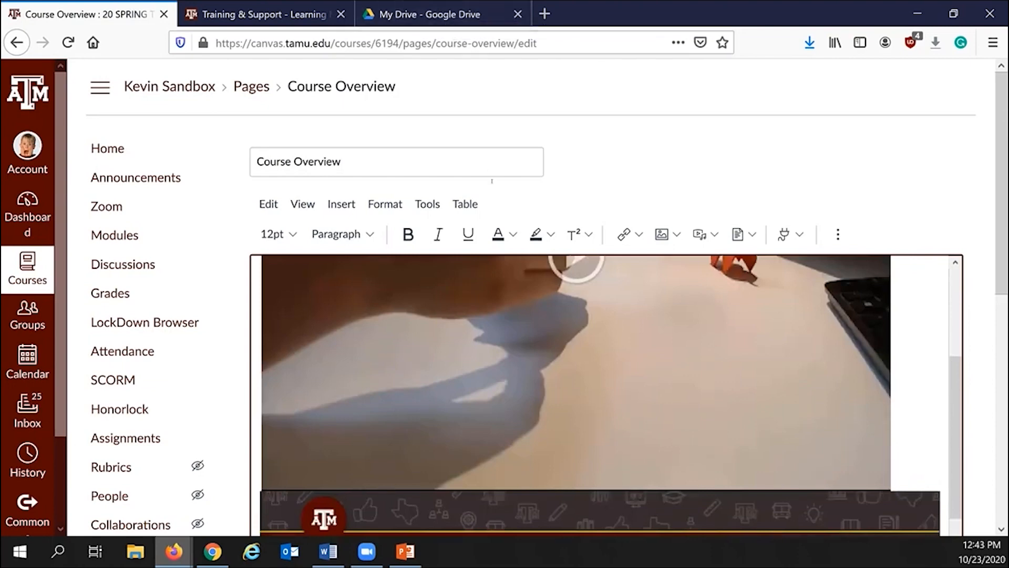
scroll(513, 334, down, 8)
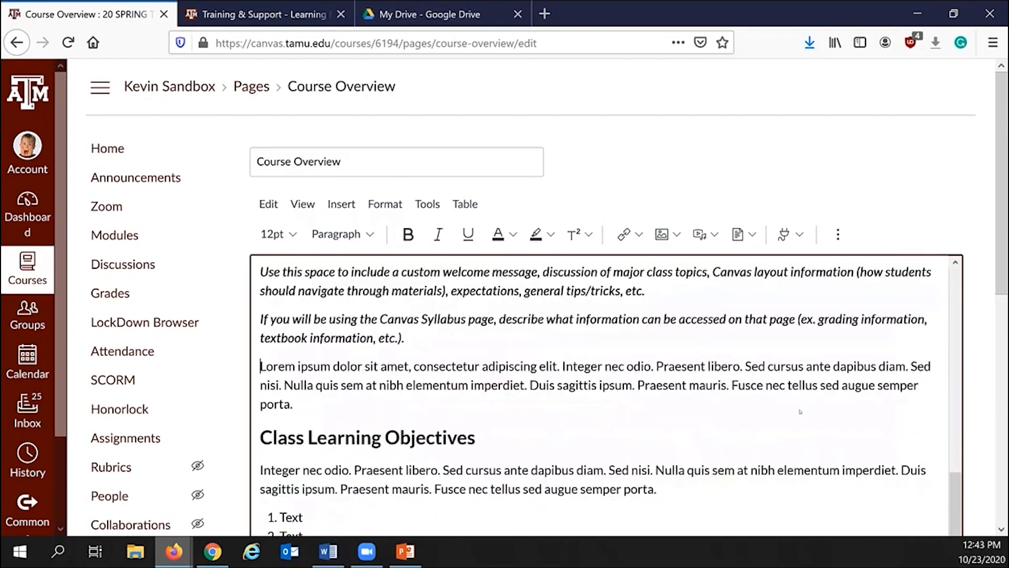
scroll(800, 412, down, 5)
scroll(804, 411, down, 5)
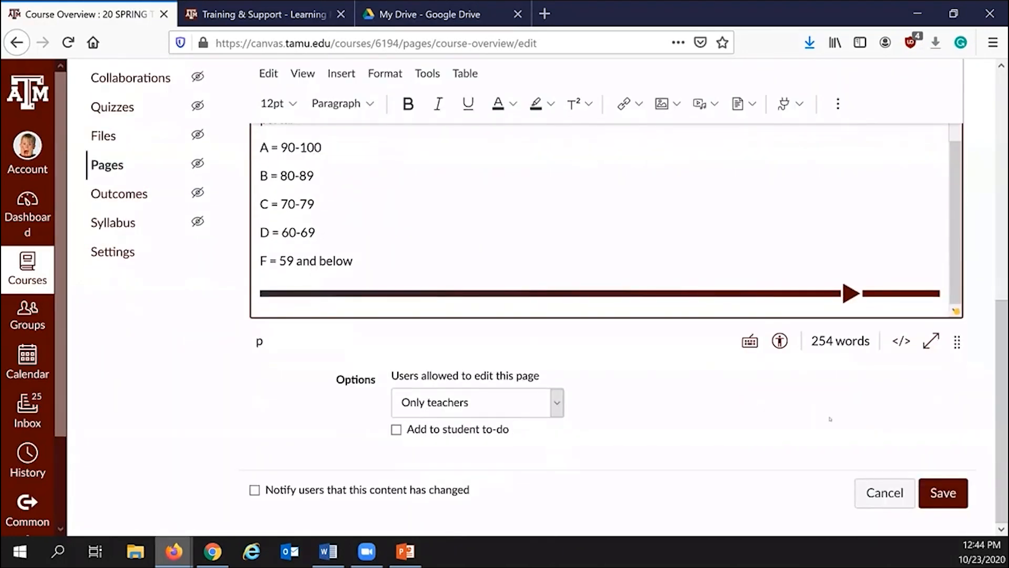
click(943, 492)
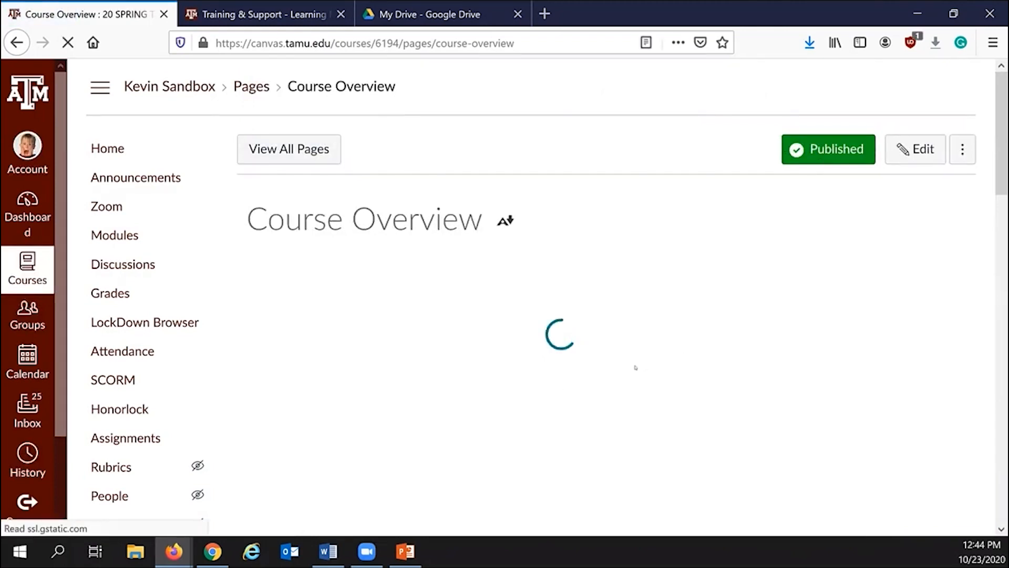
- Look over the saved page, switch to the PowerPoint slide show and advance to the Submit Assignment Using Google Drive slide
mouse_move(405, 550)
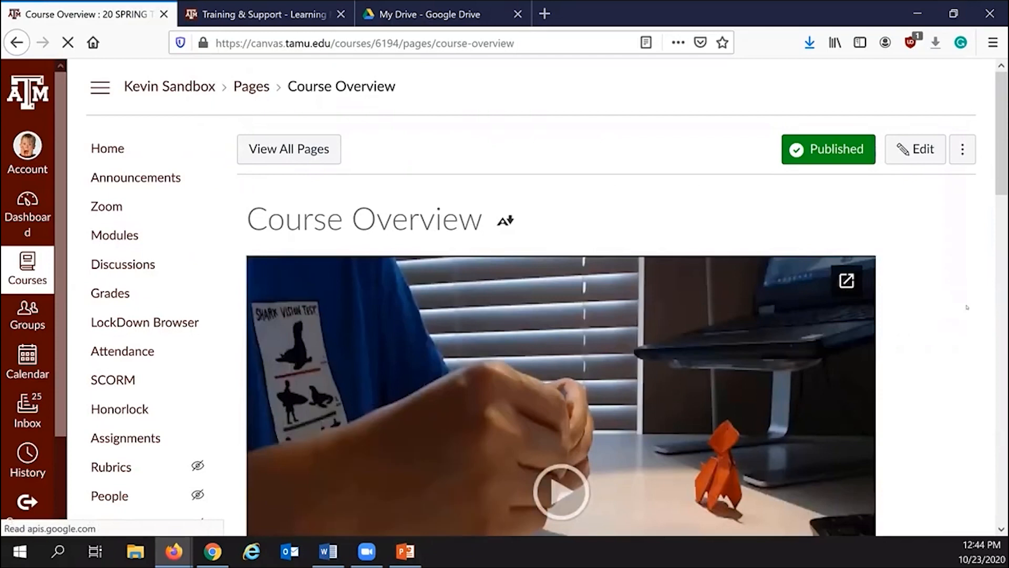
scroll(966, 307, down, 5)
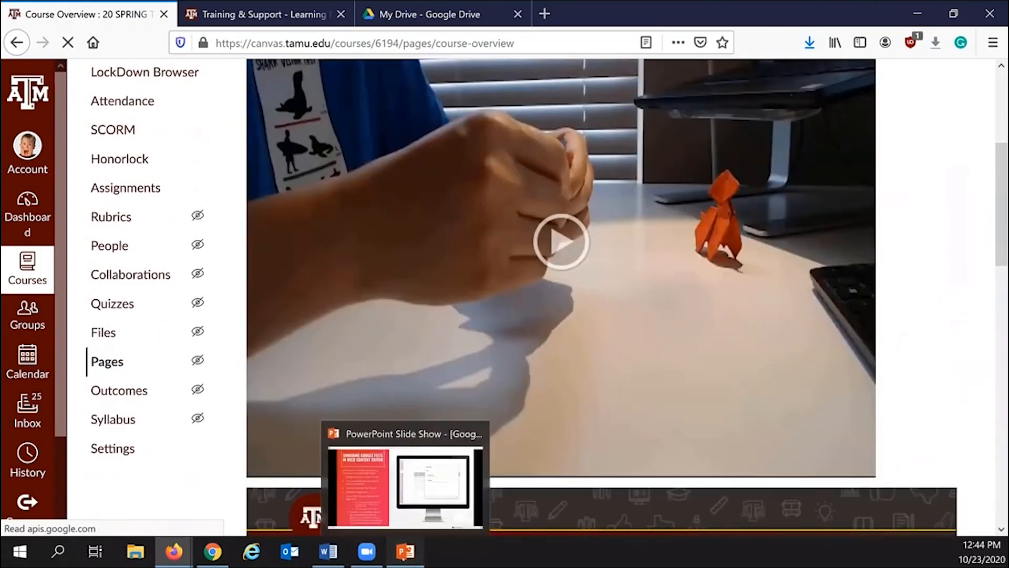
click(405, 551)
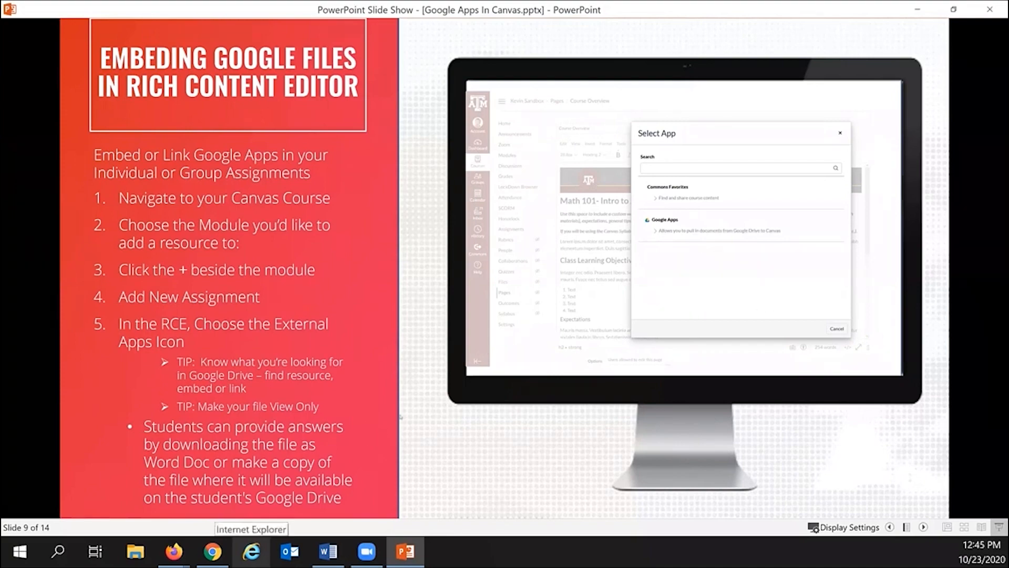
key(Right)
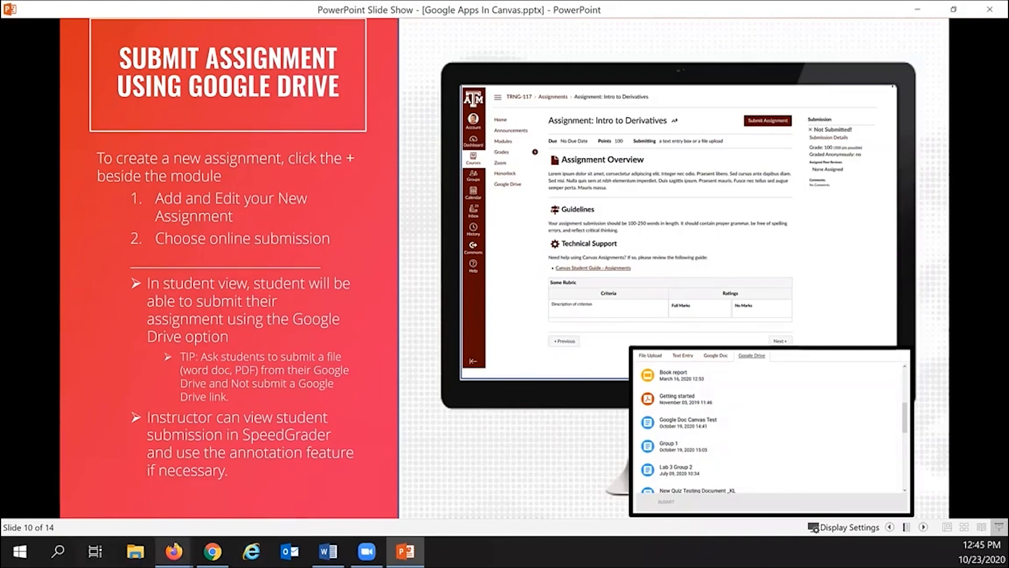
- Switch back to the Firefox window with the Course Overview page and open the course's Modules page
click(173, 551)
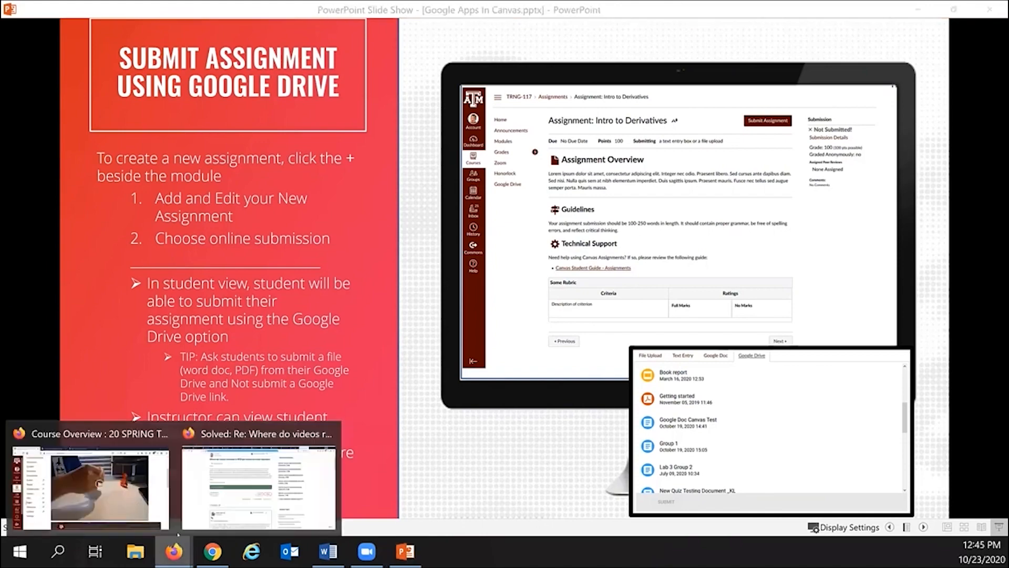
click(155, 501)
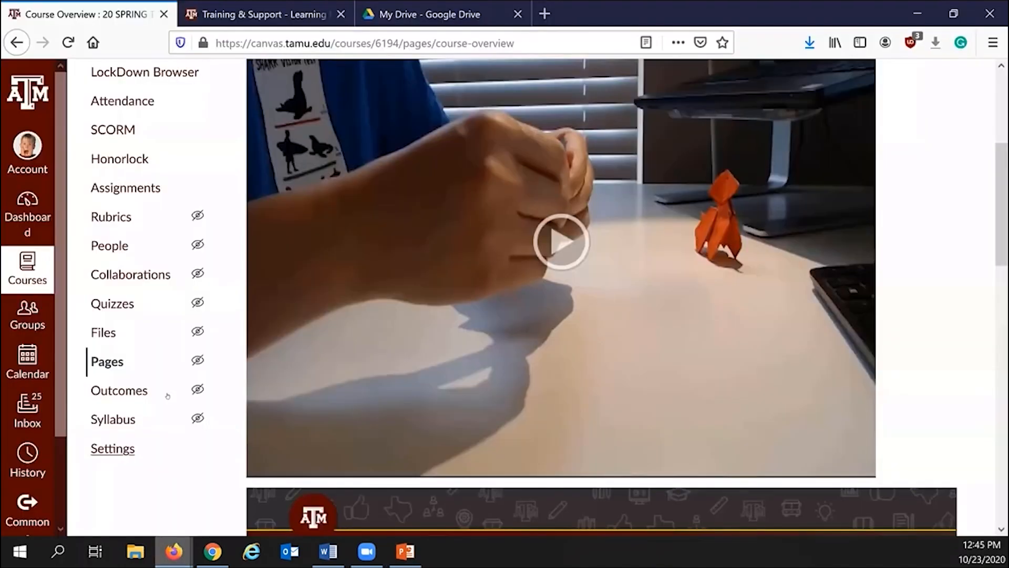
scroll(167, 395, up, 1)
scroll(167, 395, up, 5)
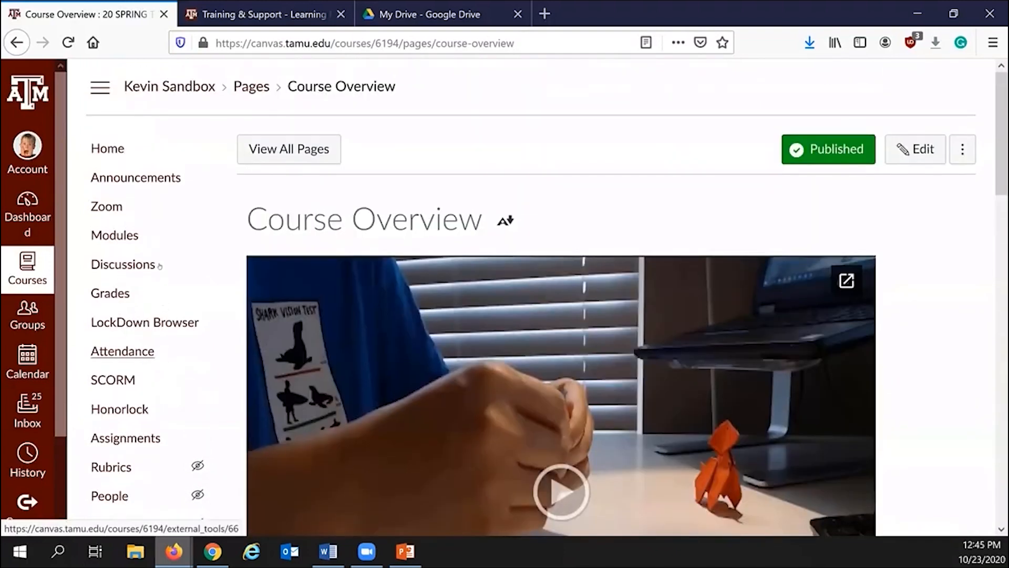
click(131, 237)
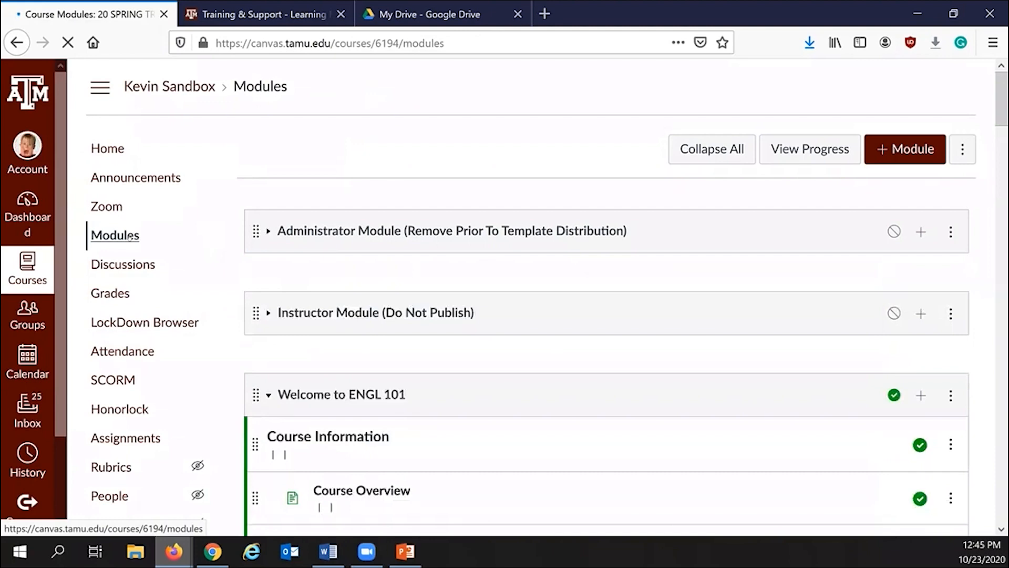
- Open Google Assignment from the Week 2 module and start editing it
scroll(130, 237, down, 5)
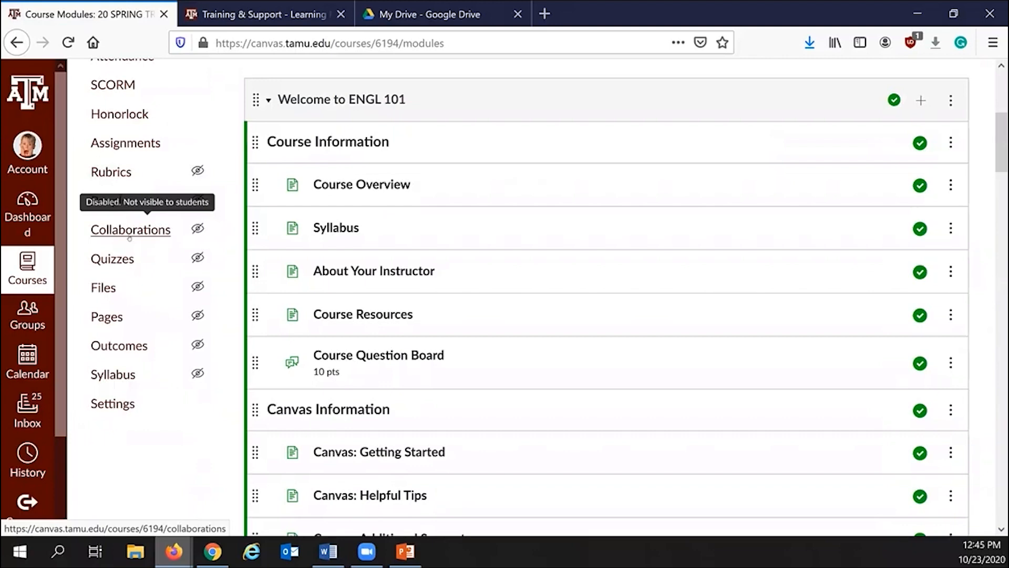
scroll(132, 239, down, 2)
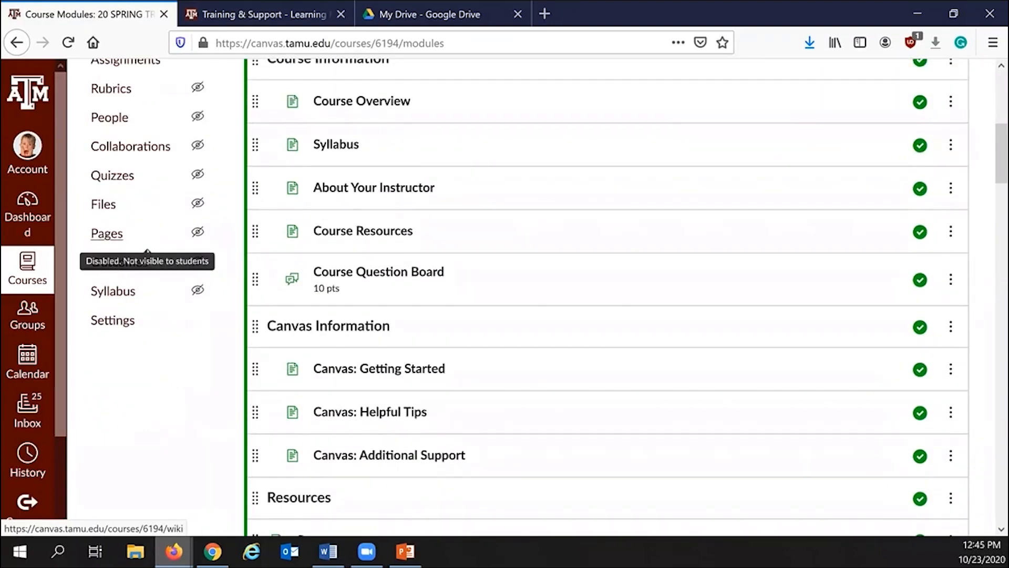
scroll(324, 329, down, 2)
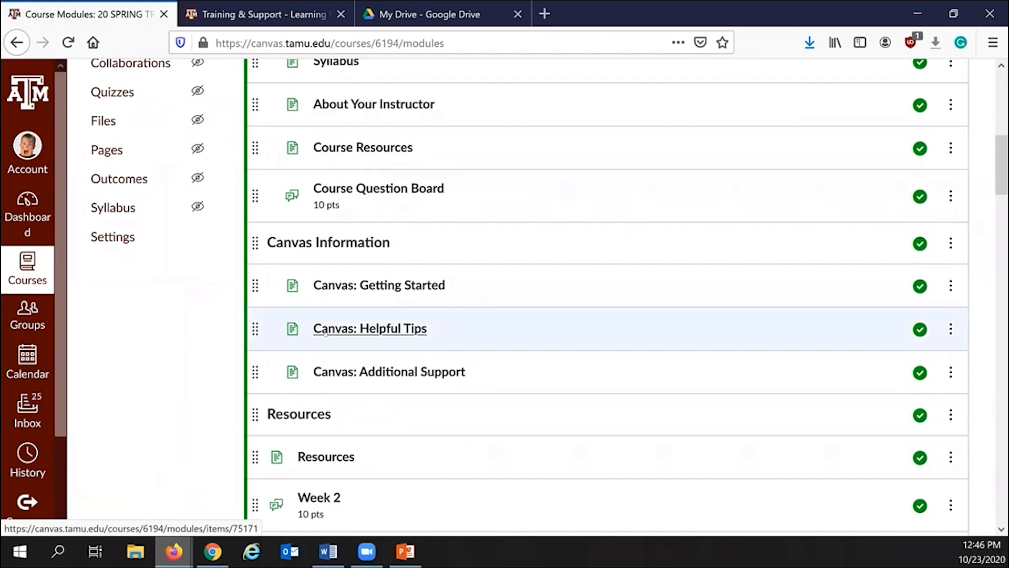
scroll(325, 331, down, 2)
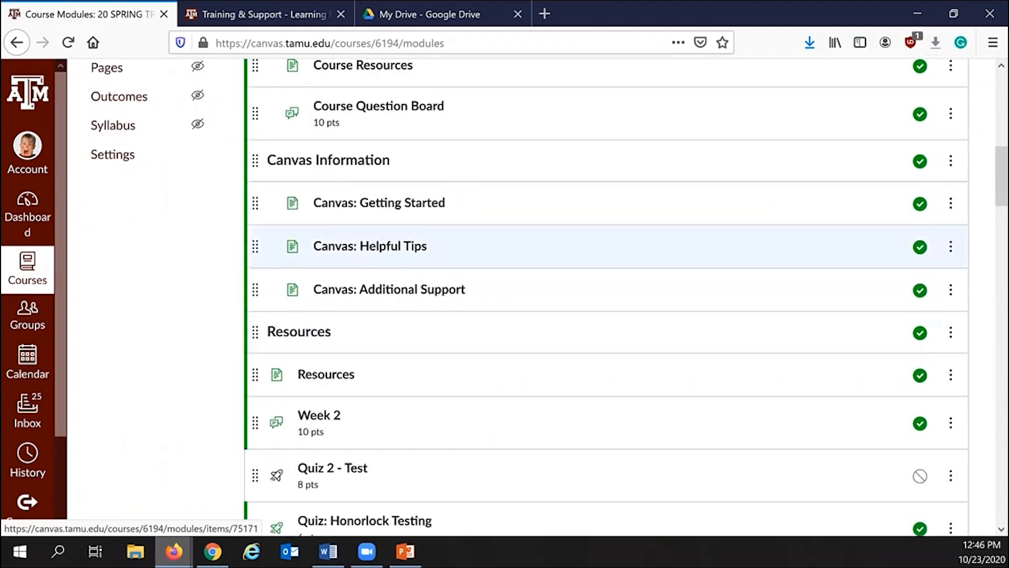
scroll(326, 332, up, 8)
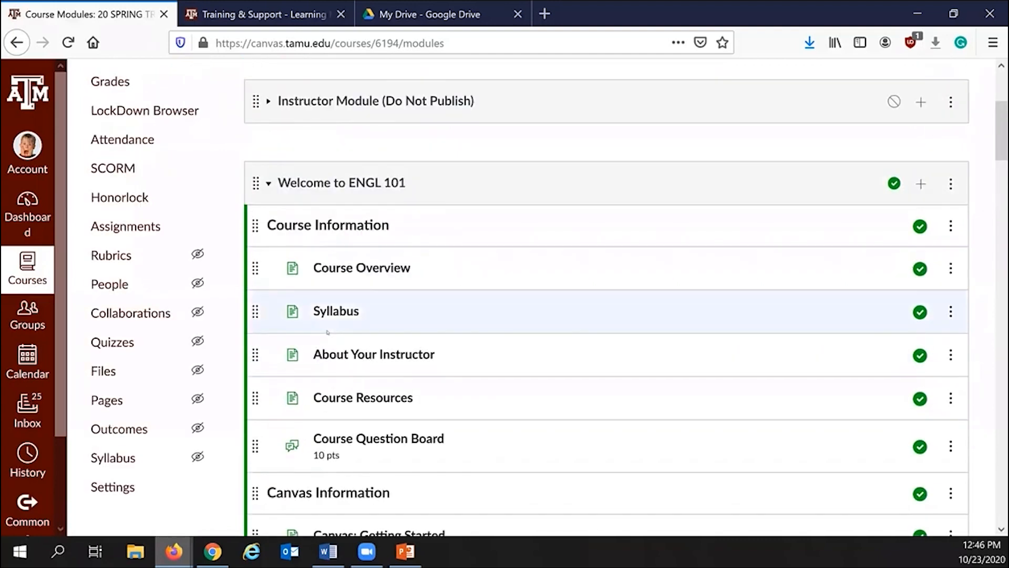
scroll(327, 332, down, 18)
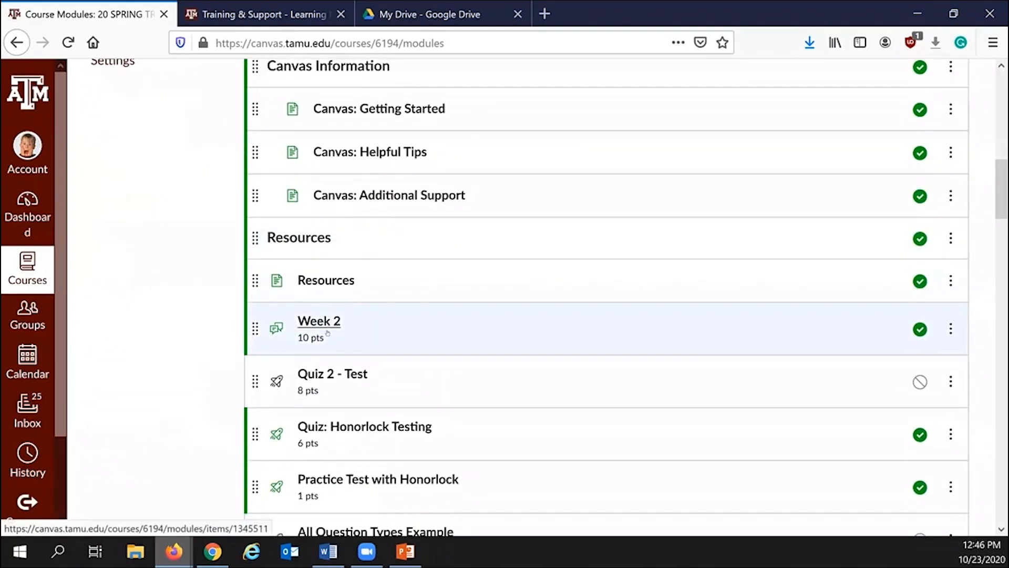
scroll(326, 332, down, 3)
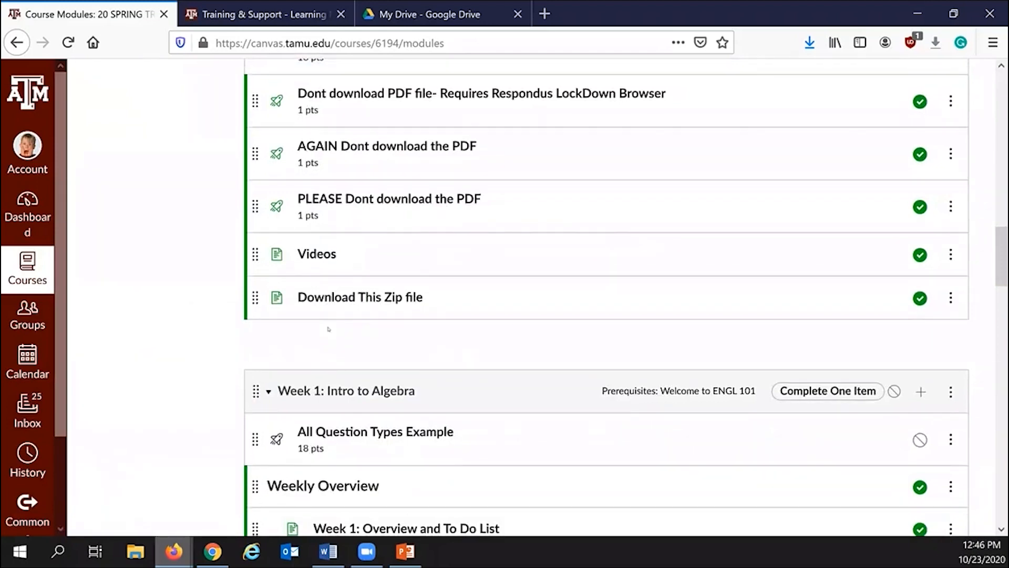
scroll(329, 329, down, 8)
scroll(329, 329, down, 9)
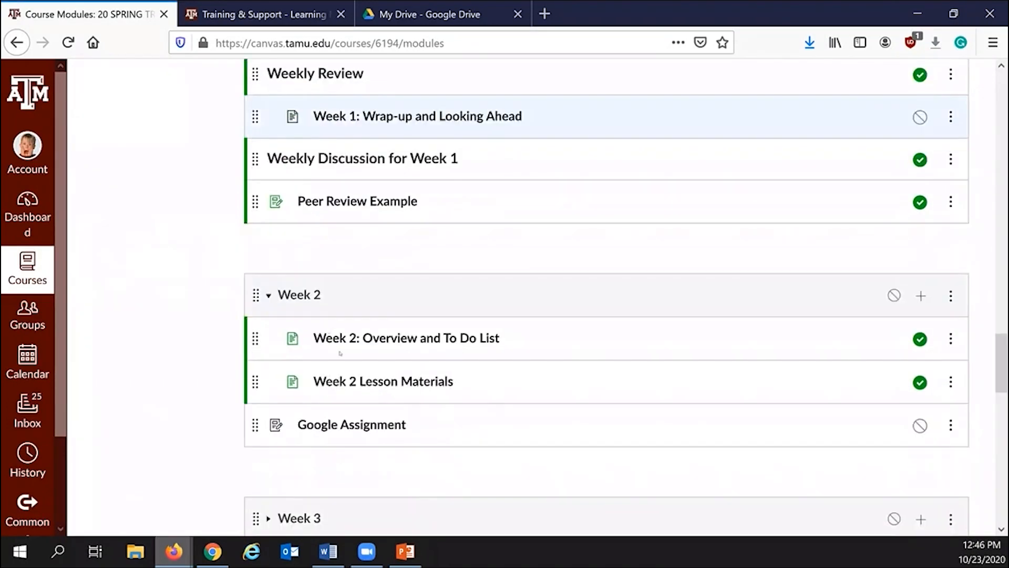
click(345, 375)
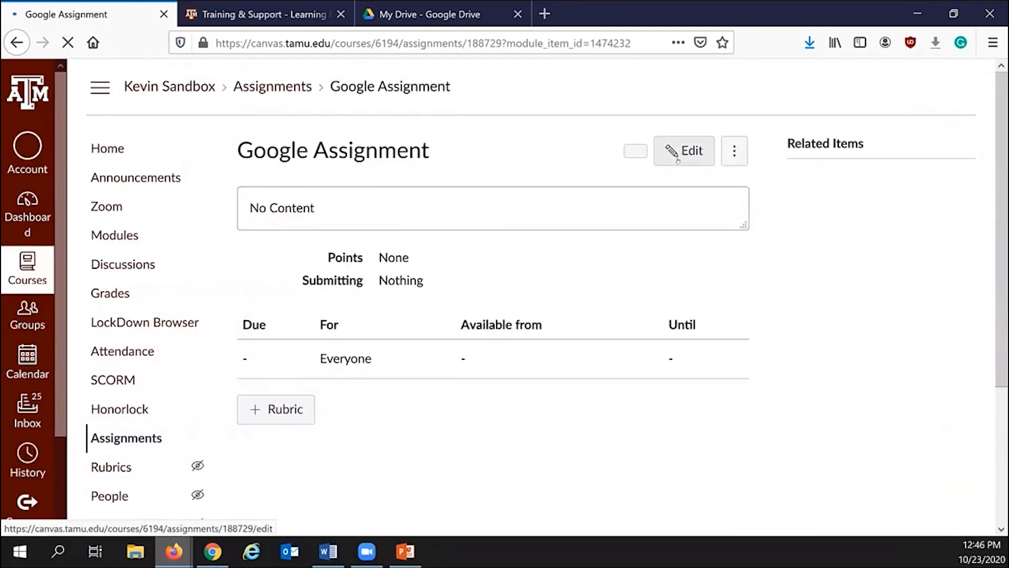
click(672, 162)
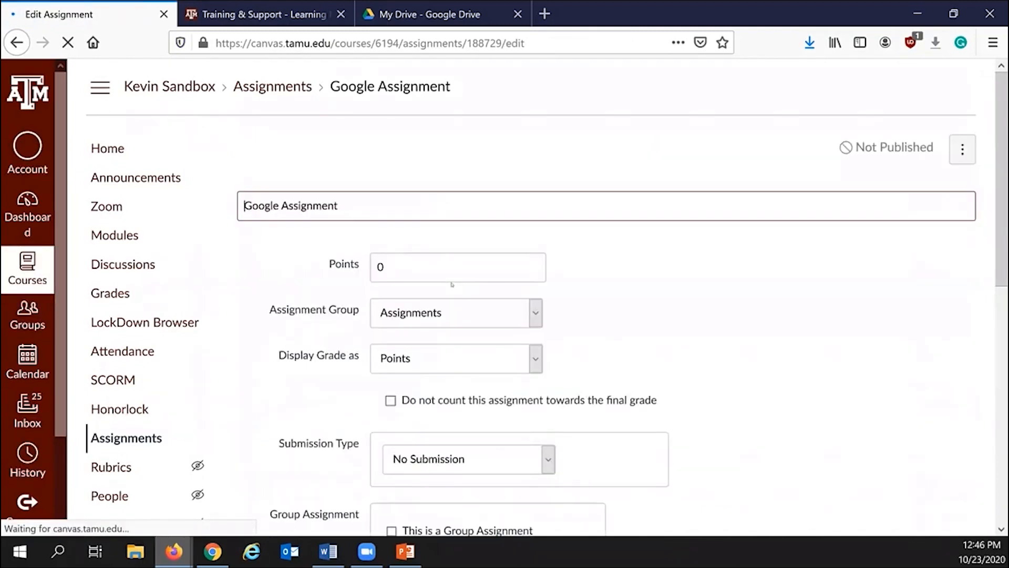
- Set the assignment's submission type to Online and allow File Uploads as the entry option
scroll(451, 284, down, 3)
scroll(451, 284, down, 3)
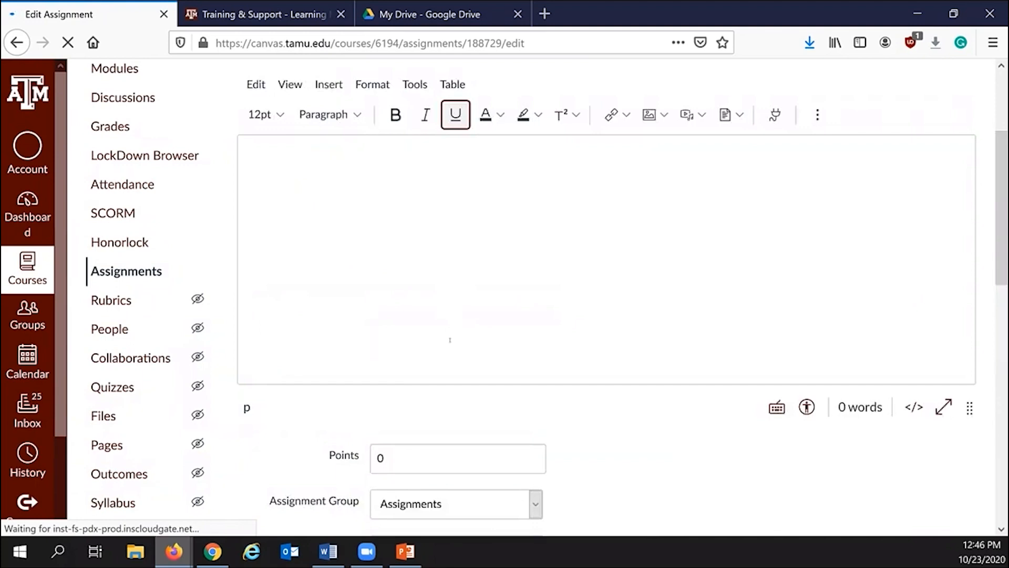
scroll(456, 316, down, 3)
click(453, 486)
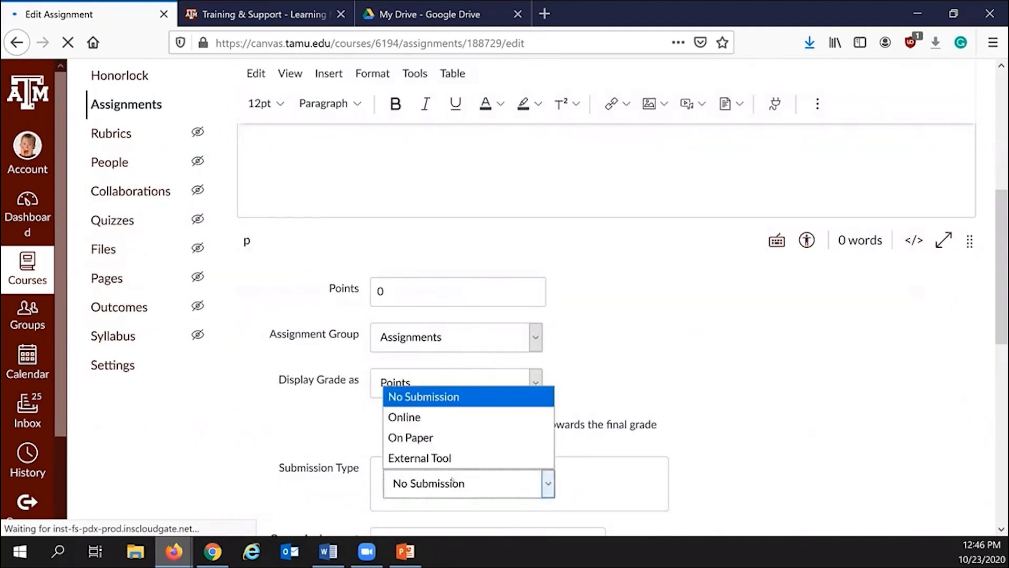
click(433, 415)
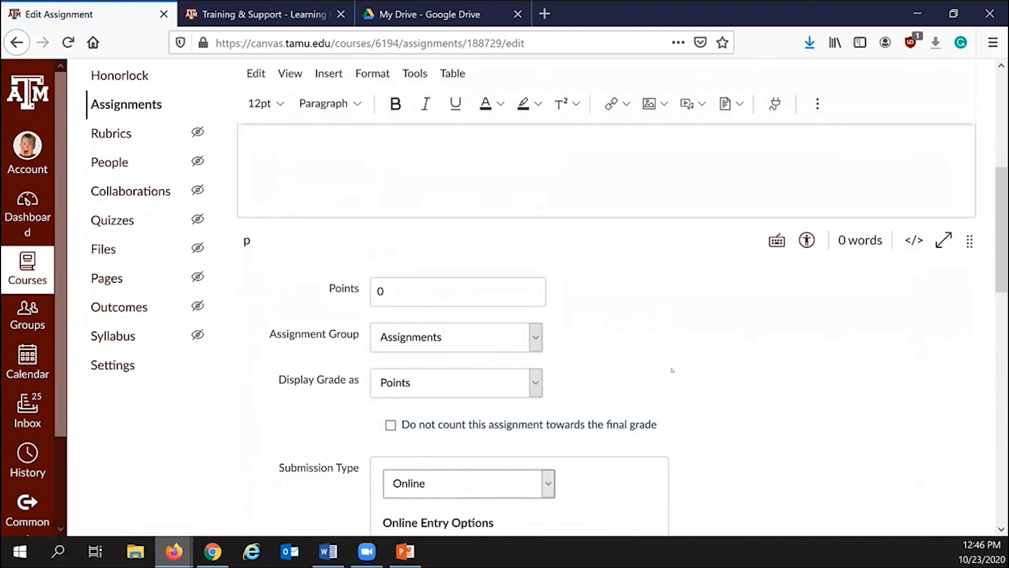
scroll(672, 370, down, 5)
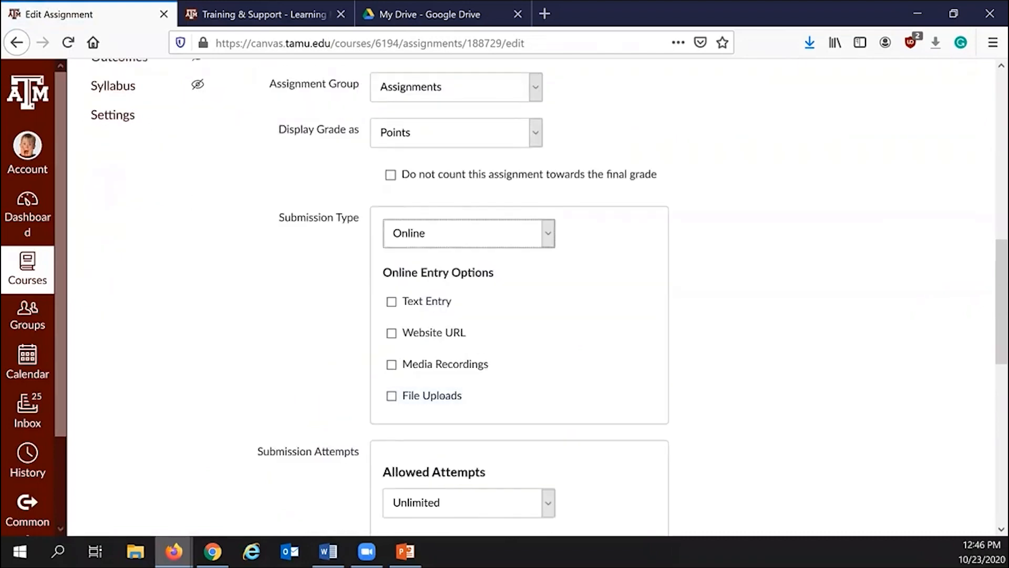
click(392, 395)
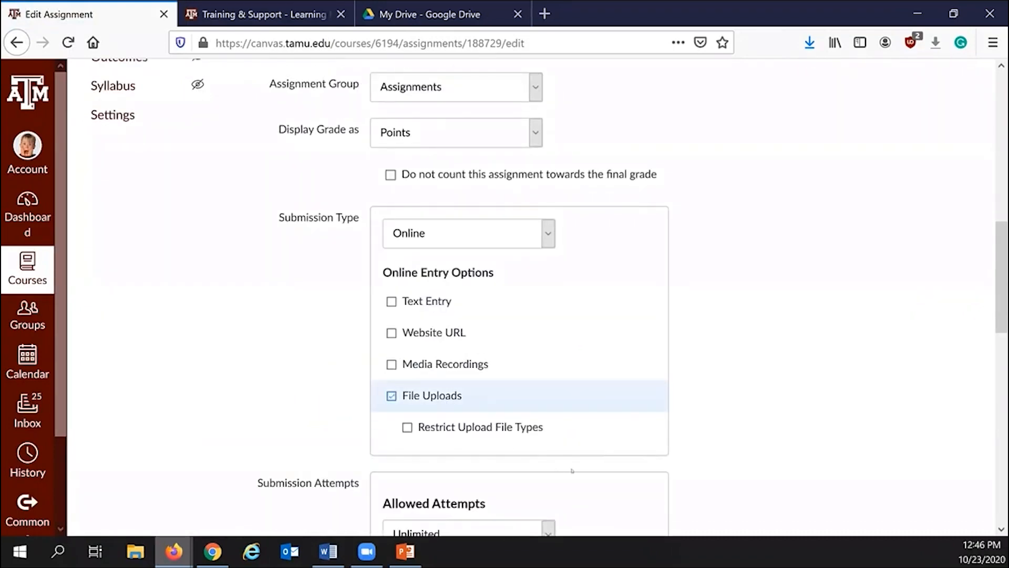
- Save and publish the Google Assignment
scroll(675, 404, down, 8)
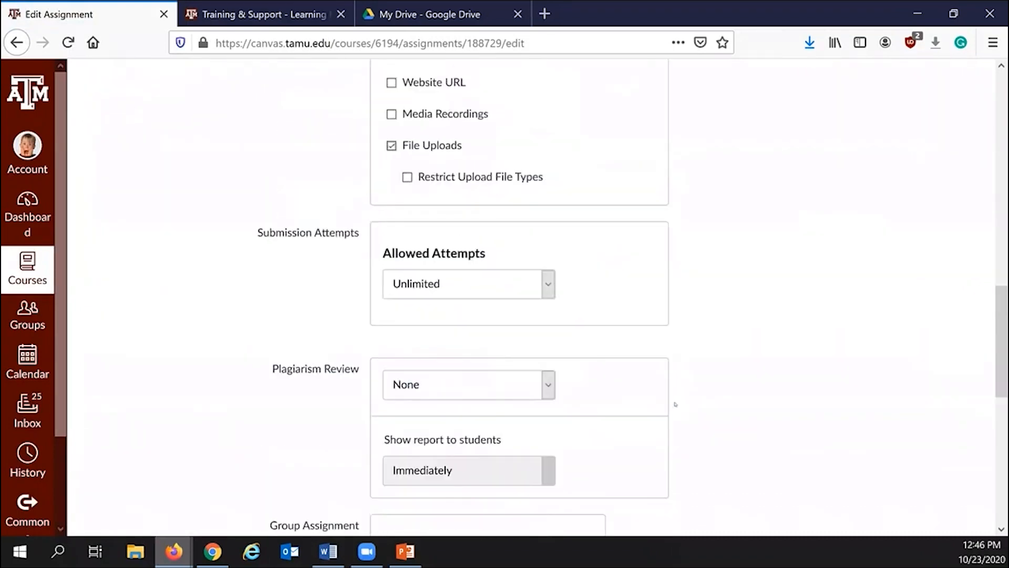
scroll(676, 404, down, 6)
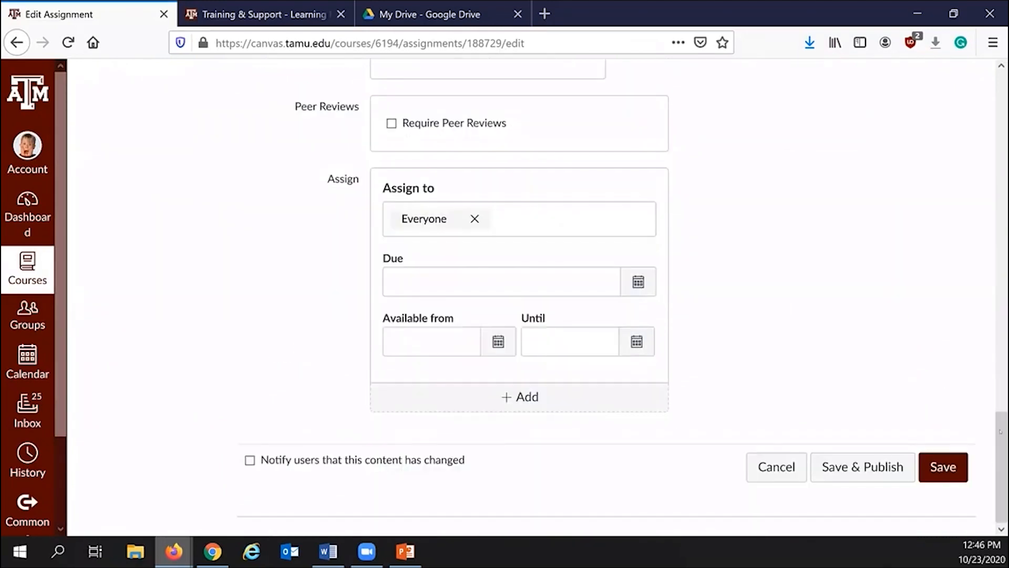
click(897, 472)
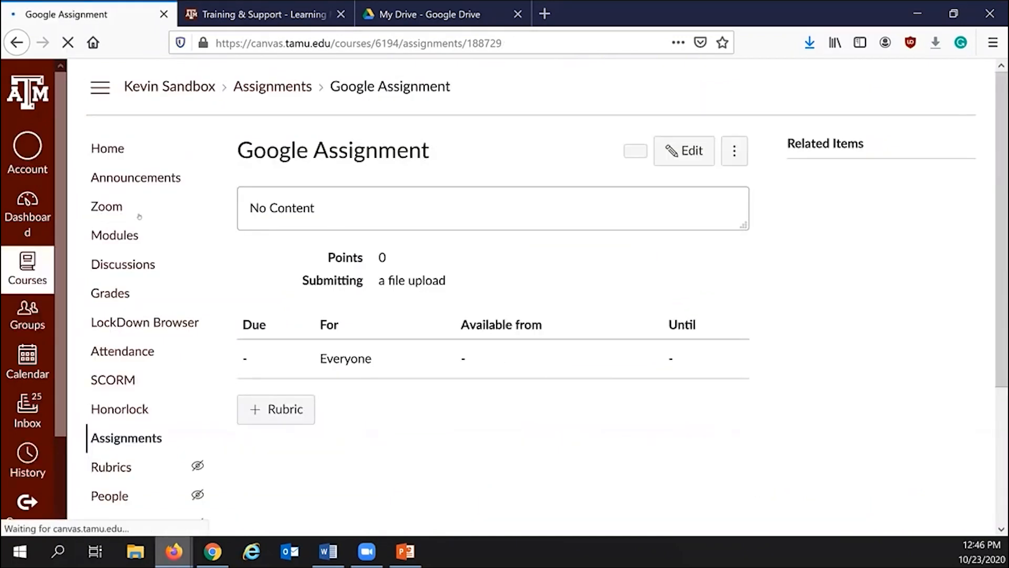
- Publish the Week 2 module from the course's Modules page
click(129, 236)
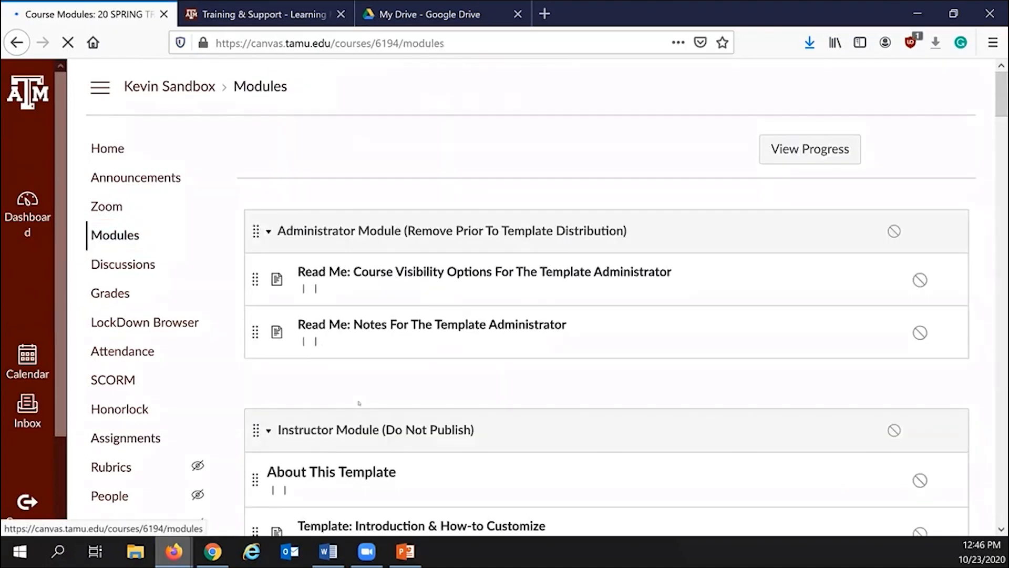
scroll(359, 403, down, 10)
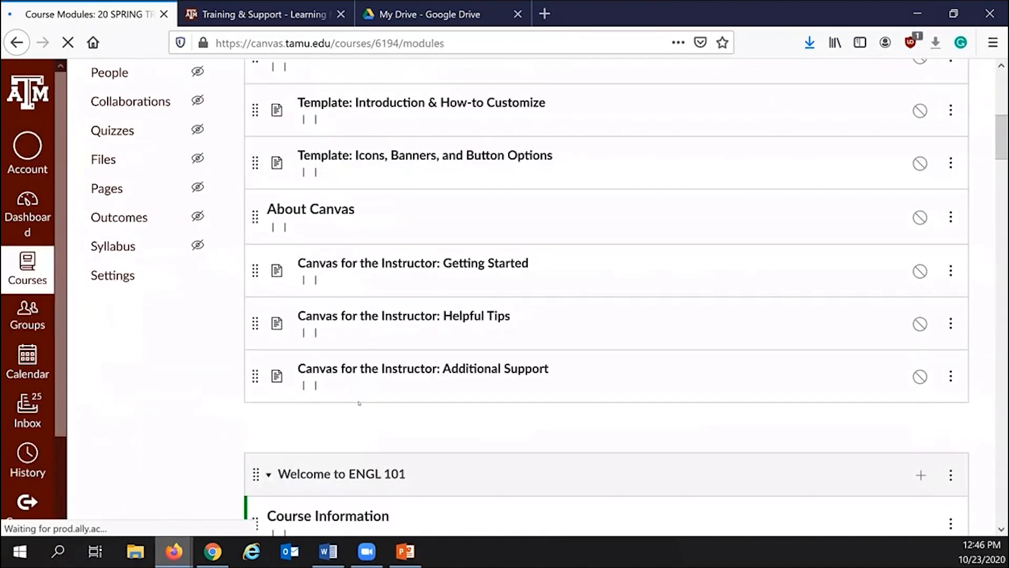
scroll(359, 403, down, 12)
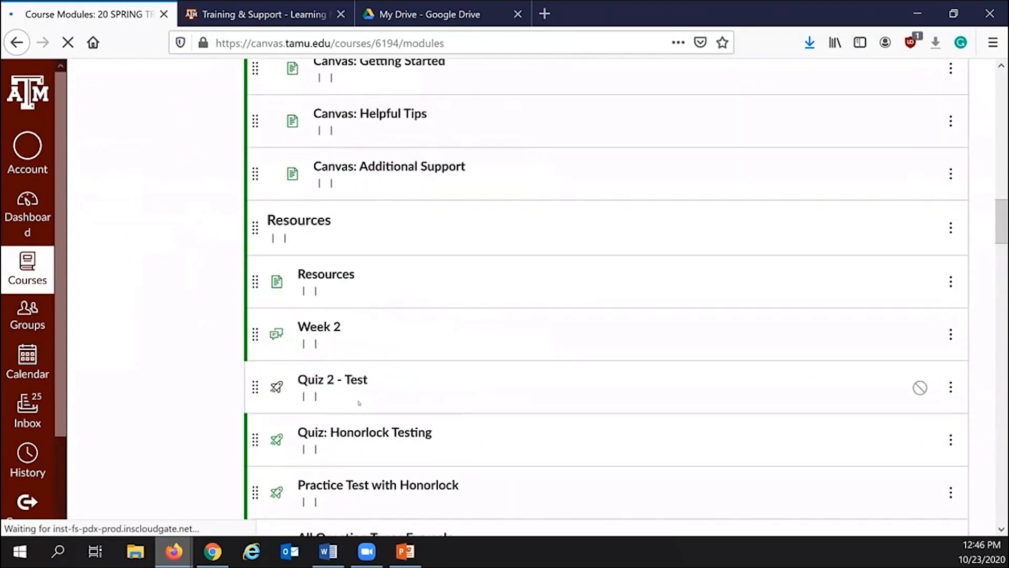
scroll(359, 404, down, 15)
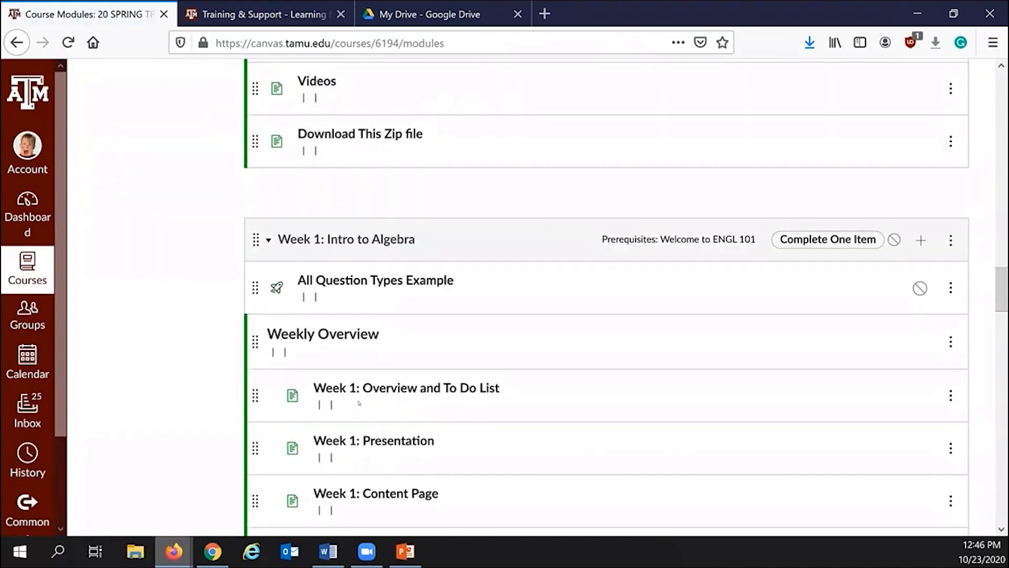
scroll(359, 403, down, 15)
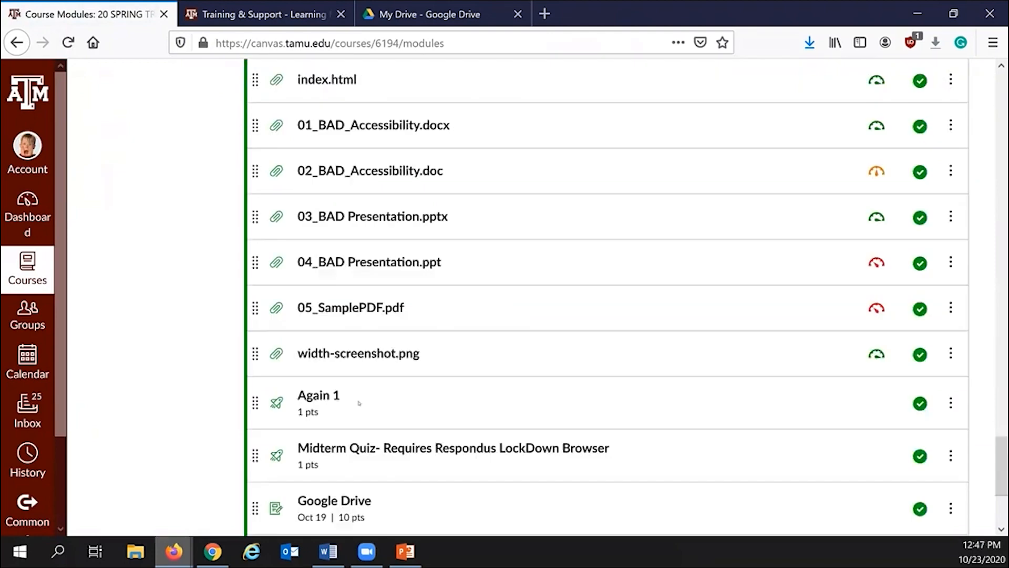
scroll(359, 403, up, 20)
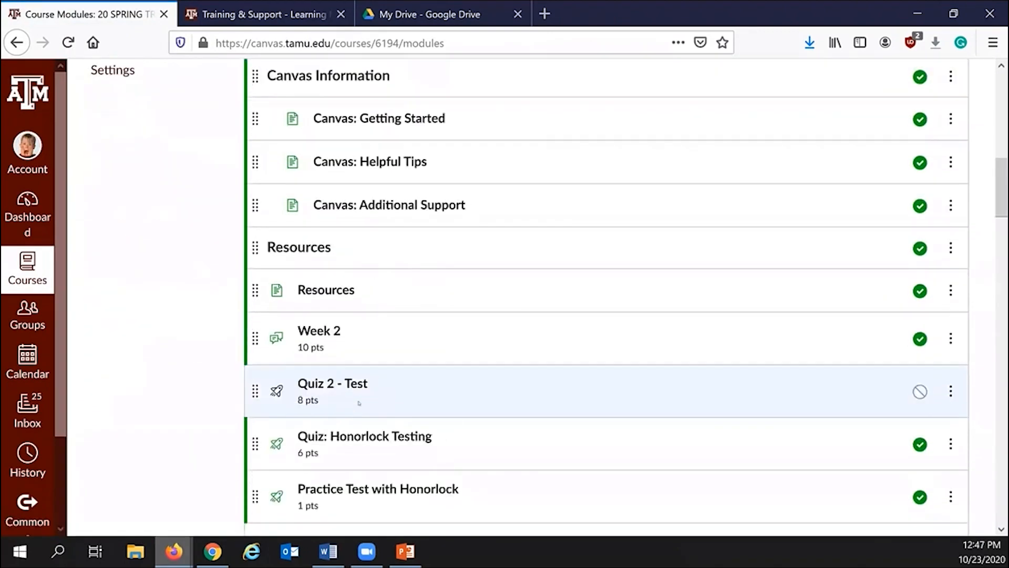
scroll(359, 403, down, 1)
scroll(359, 404, down, 12)
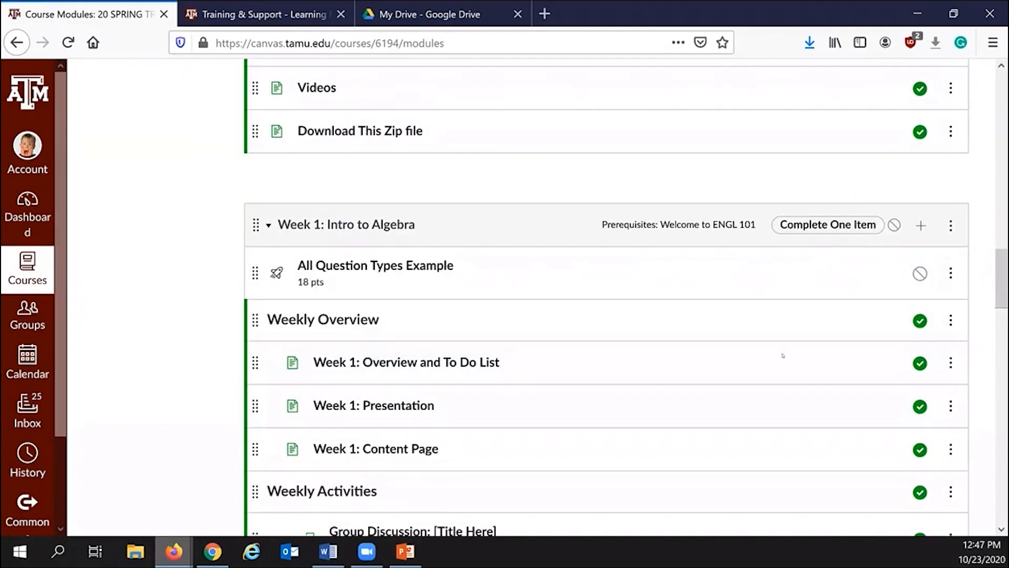
scroll(783, 356, down, 10)
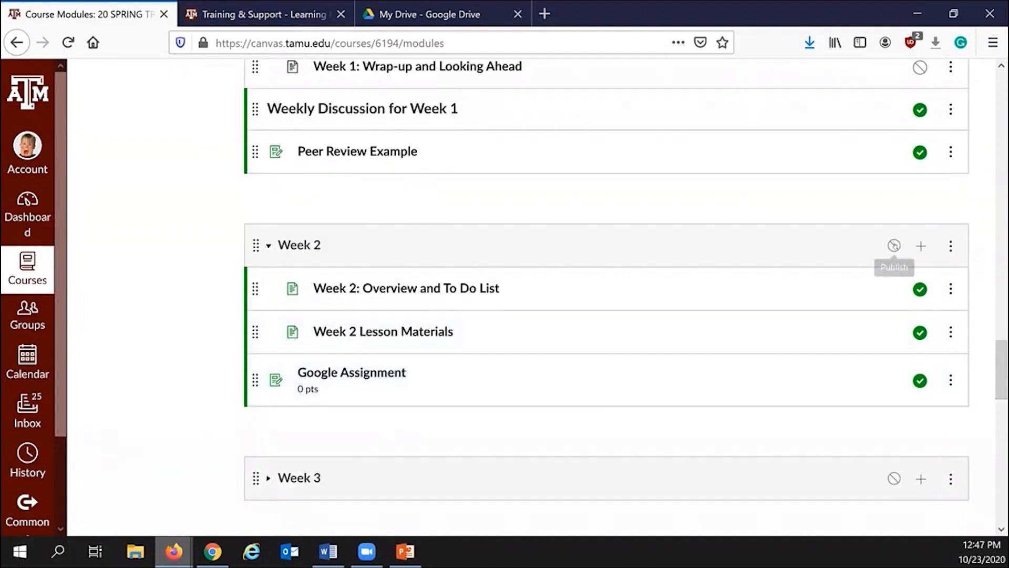
click(895, 245)
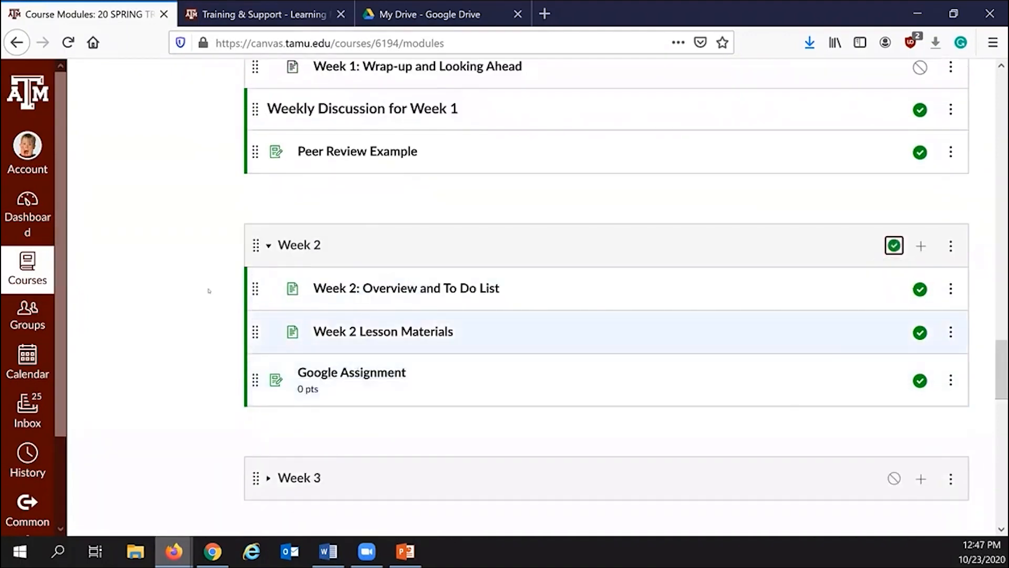
- Go to the course home page and enter Student View
scroll(210, 287, up, 15)
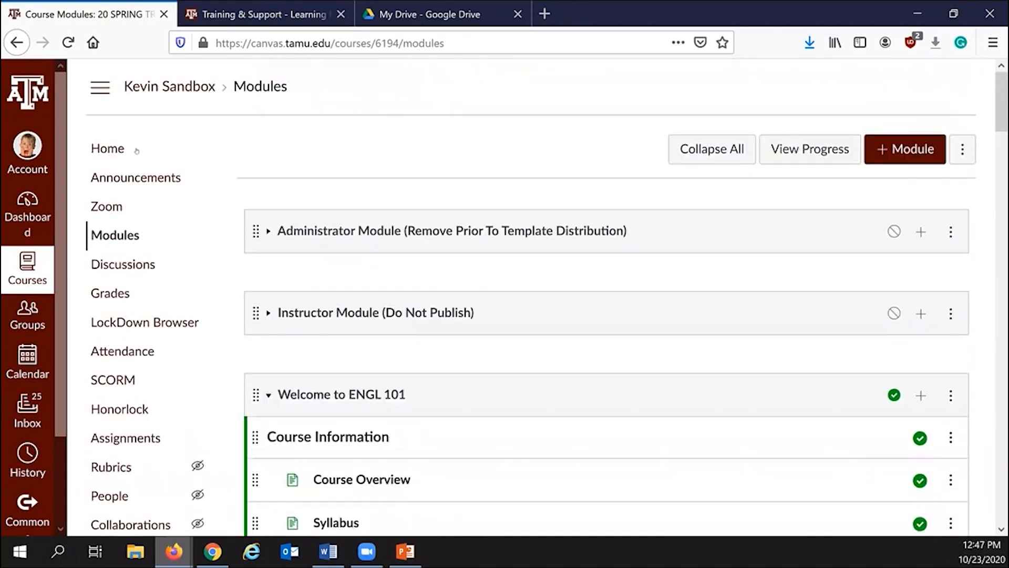
click(142, 152)
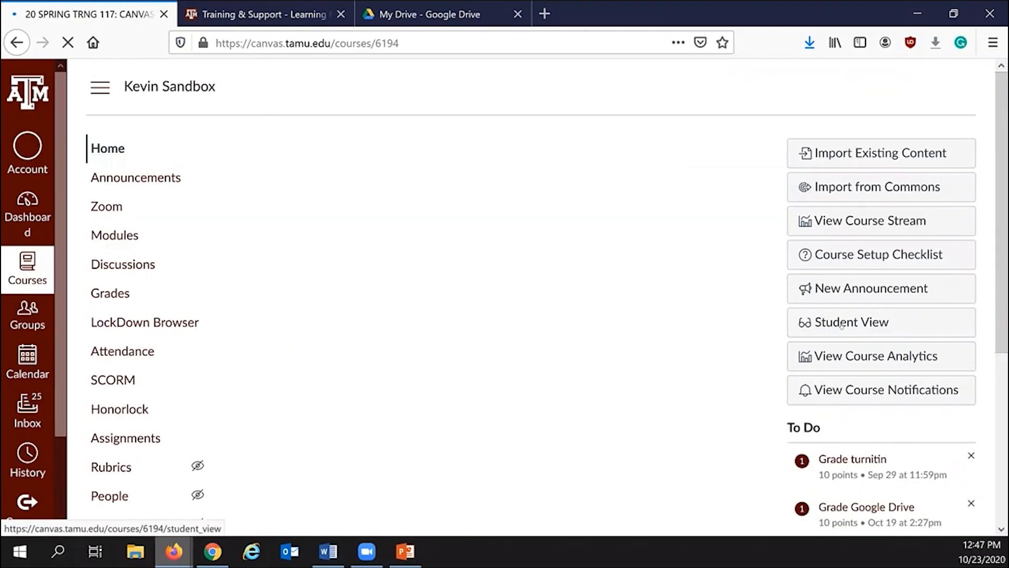
click(841, 324)
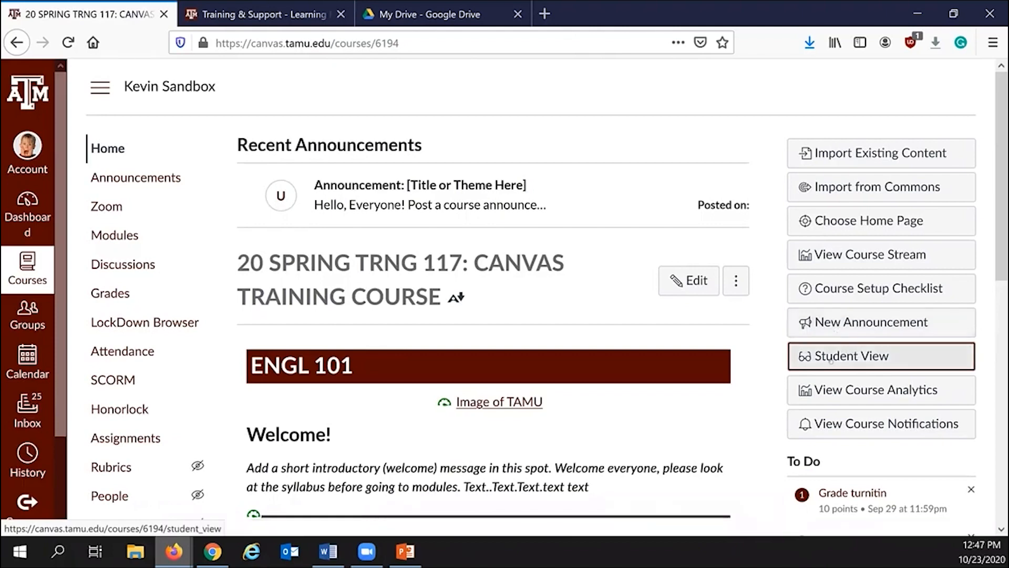
click(831, 361)
- Open Google Assignment from the Week 2 module as the test student
click(130, 237)
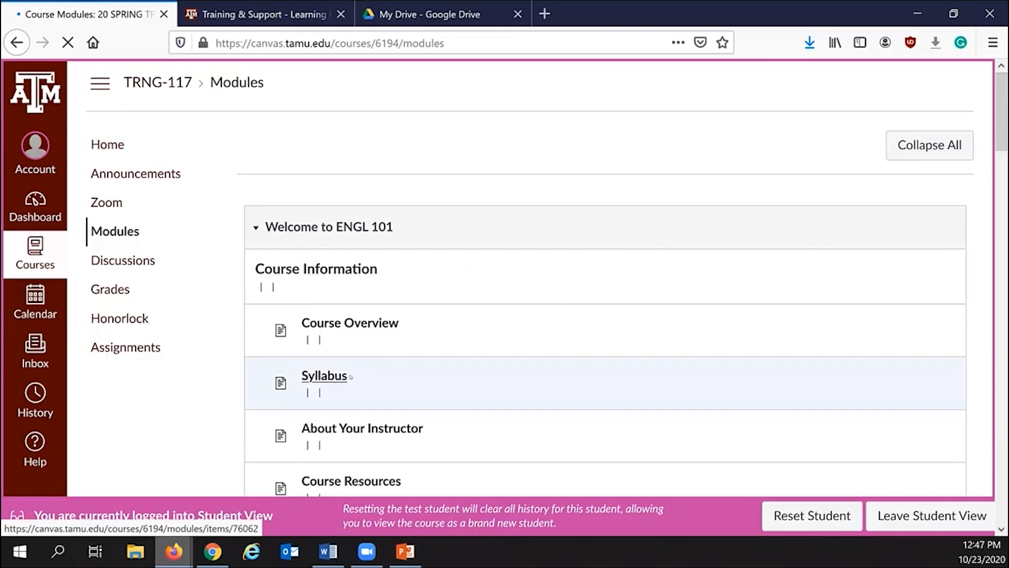
scroll(351, 377, down, 10)
scroll(350, 377, down, 10)
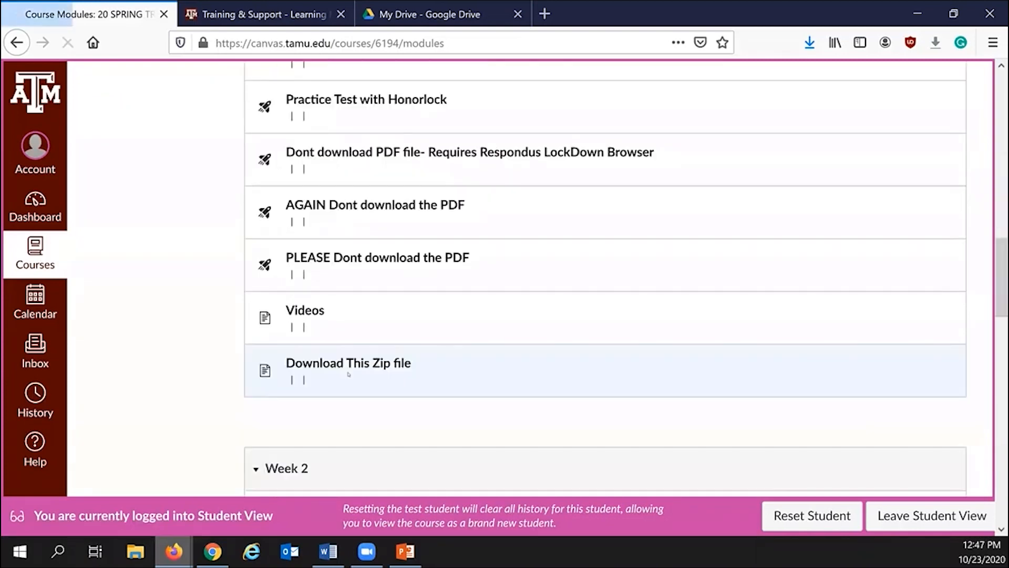
scroll(348, 374, down, 3)
scroll(325, 298, up, 3)
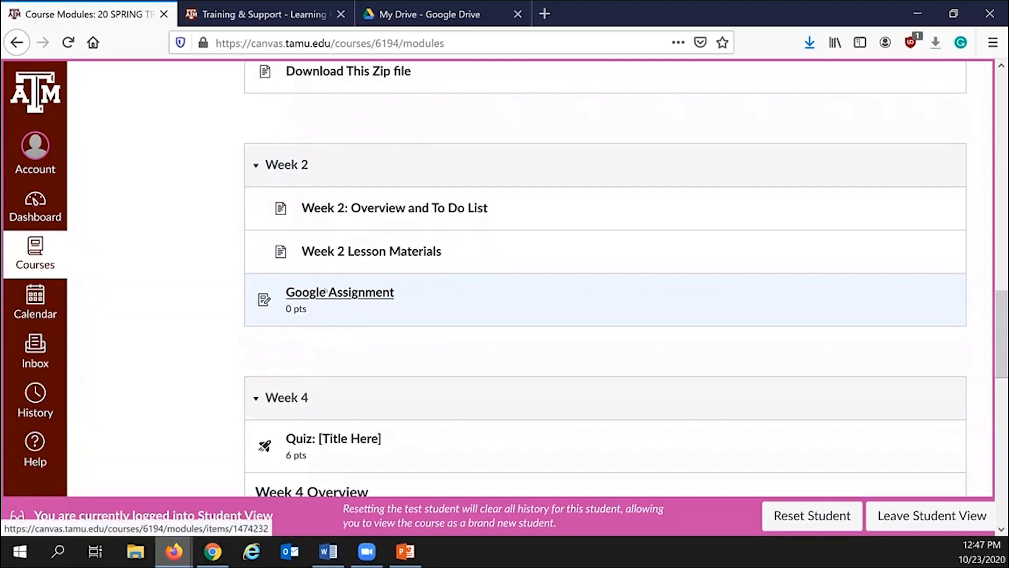
click(324, 290)
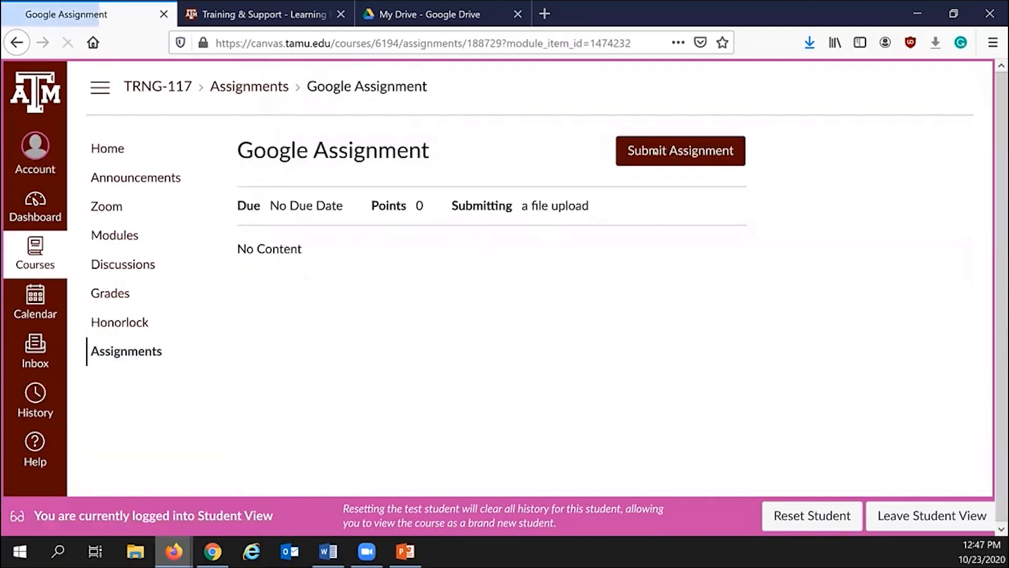
- Start a submission for Google Assignment and examine its File Upload and Google Drive options
click(681, 151)
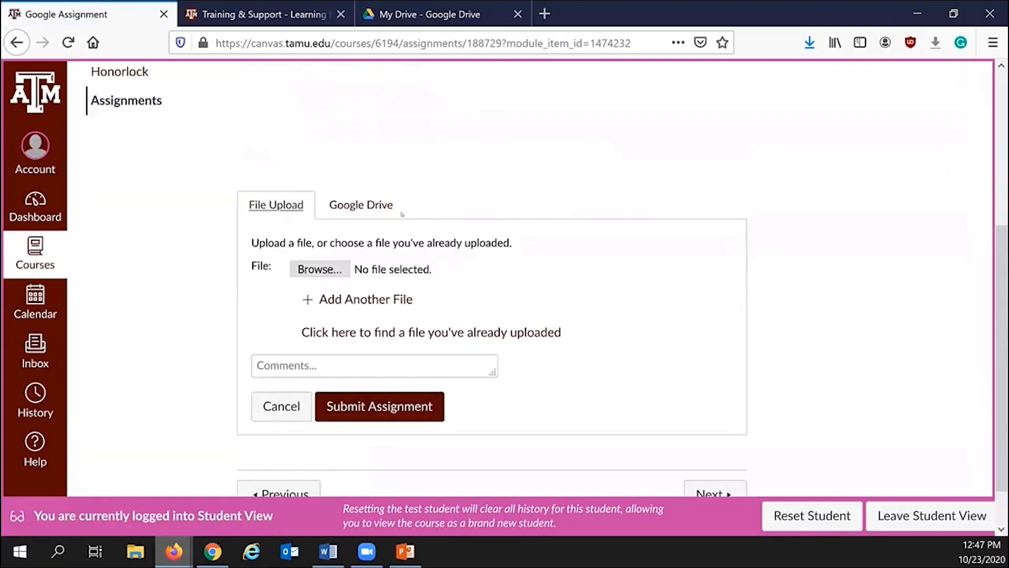
click(361, 205)
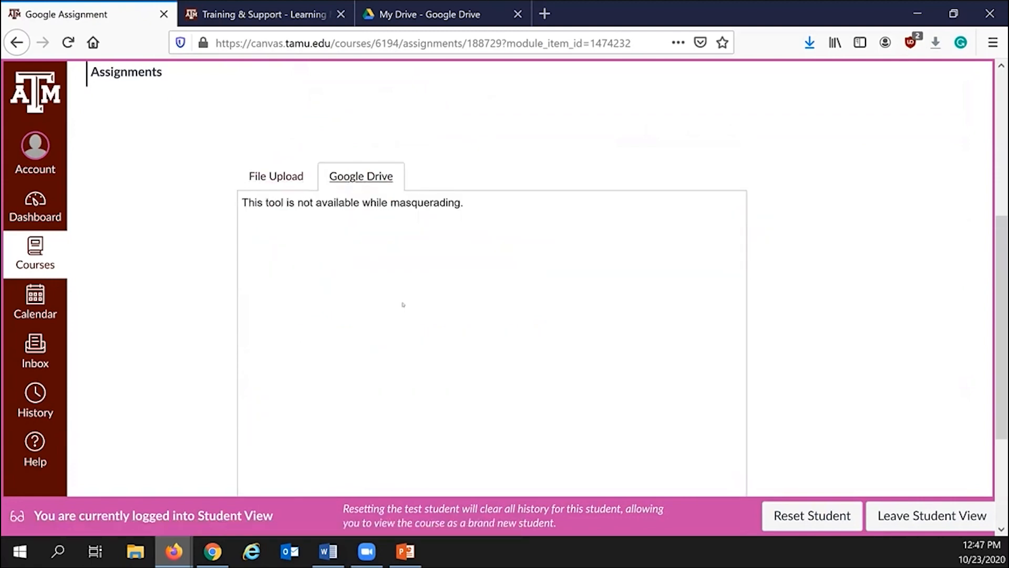
scroll(402, 303, down, 3)
scroll(415, 255, up, 2)
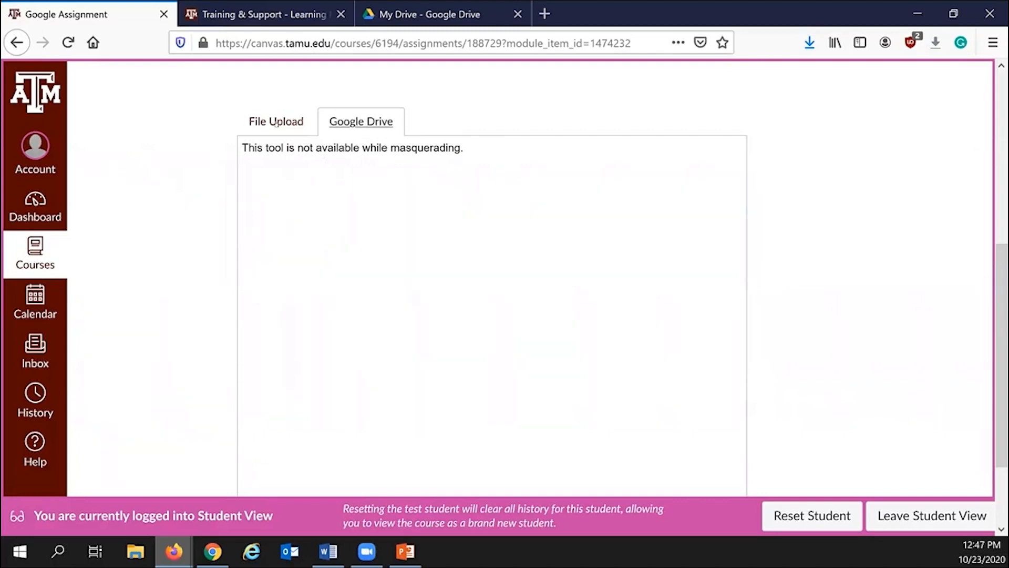
click(276, 121)
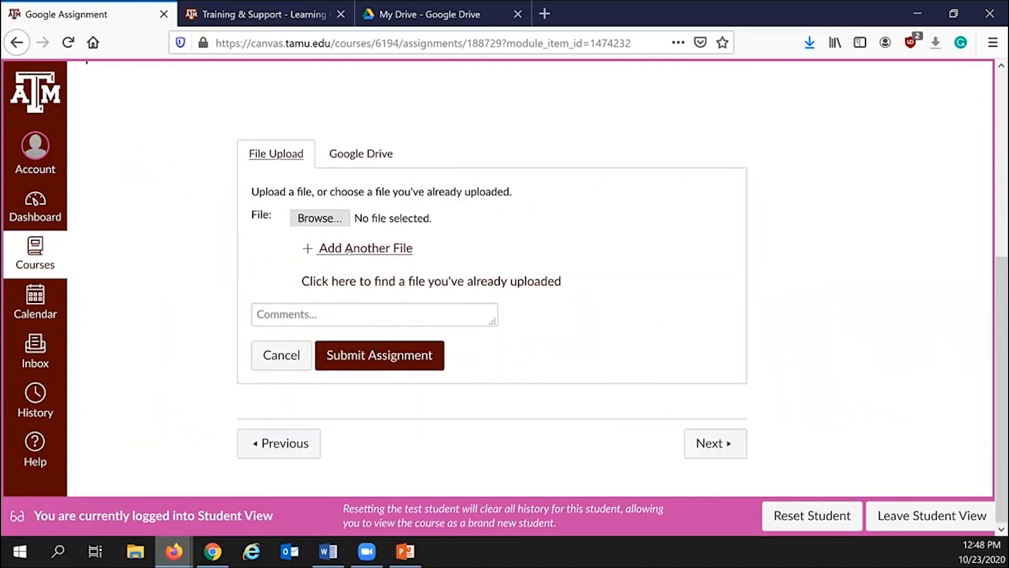
click(374, 150)
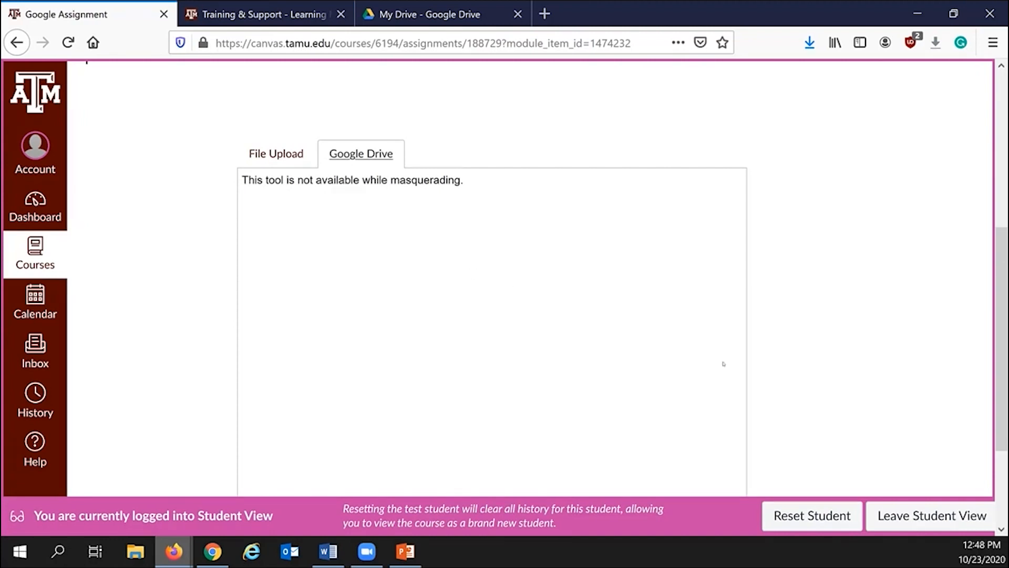
scroll(723, 364, down, 3)
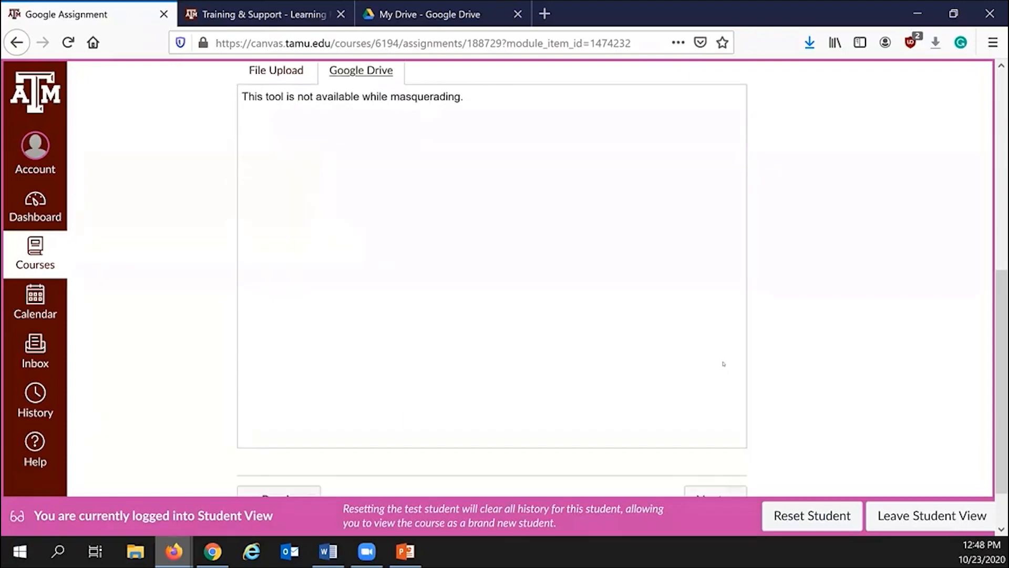
- Leave Student View and open the Group Discussion using Google Drive topic from the course's Discussions page
click(899, 505)
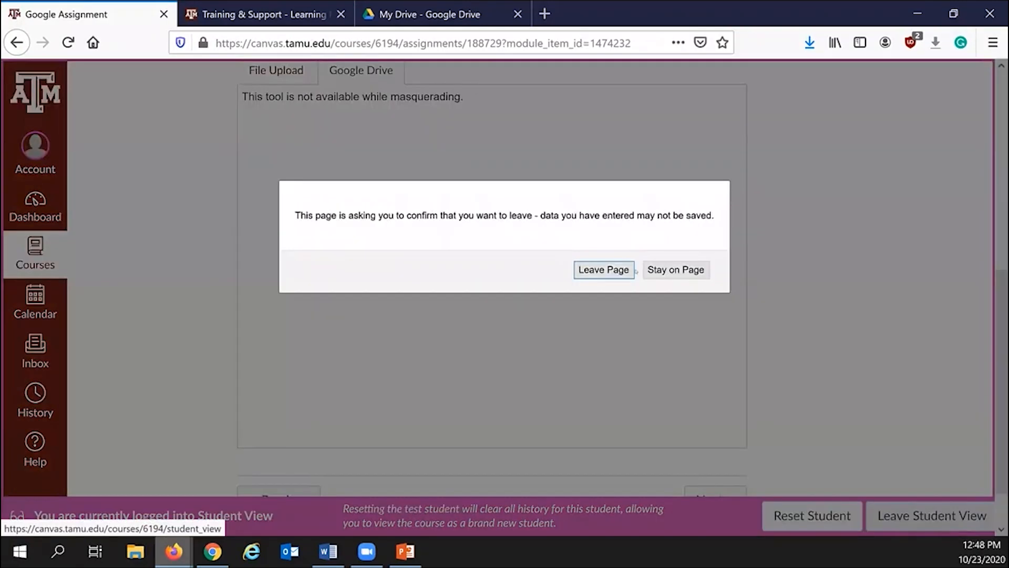
click(610, 269)
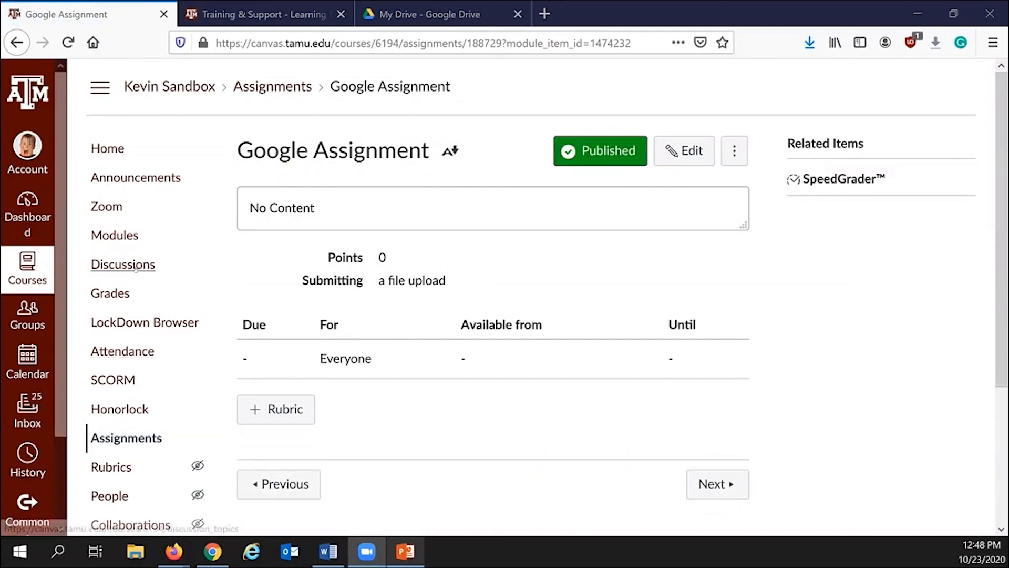
click(137, 265)
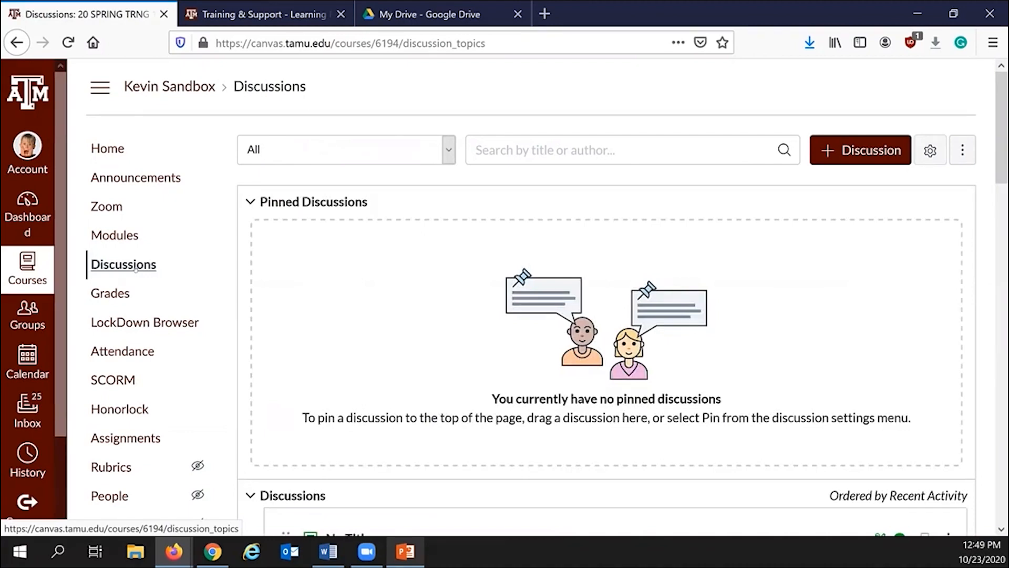
scroll(318, 270, down, 5)
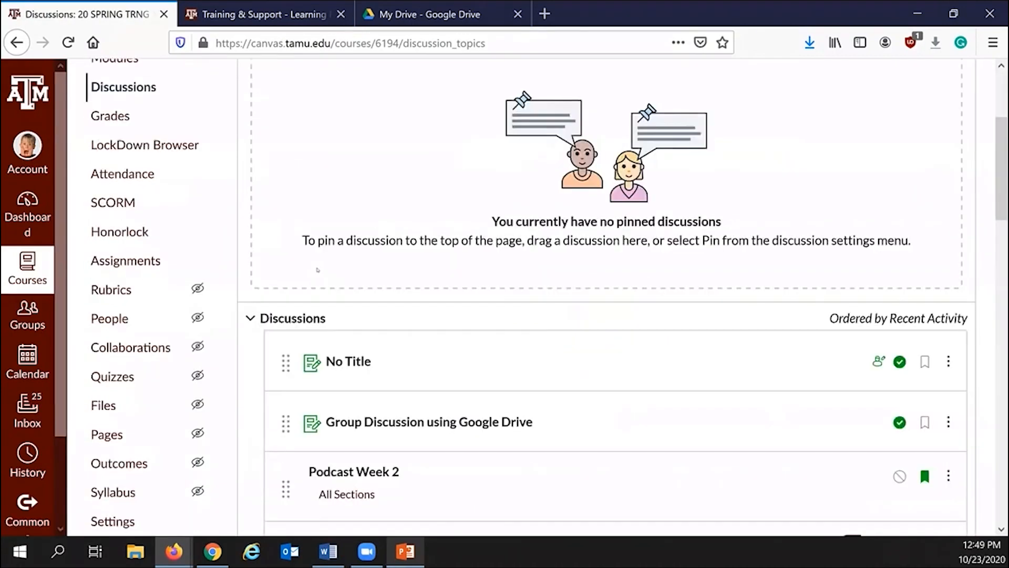
scroll(318, 269, down, 2)
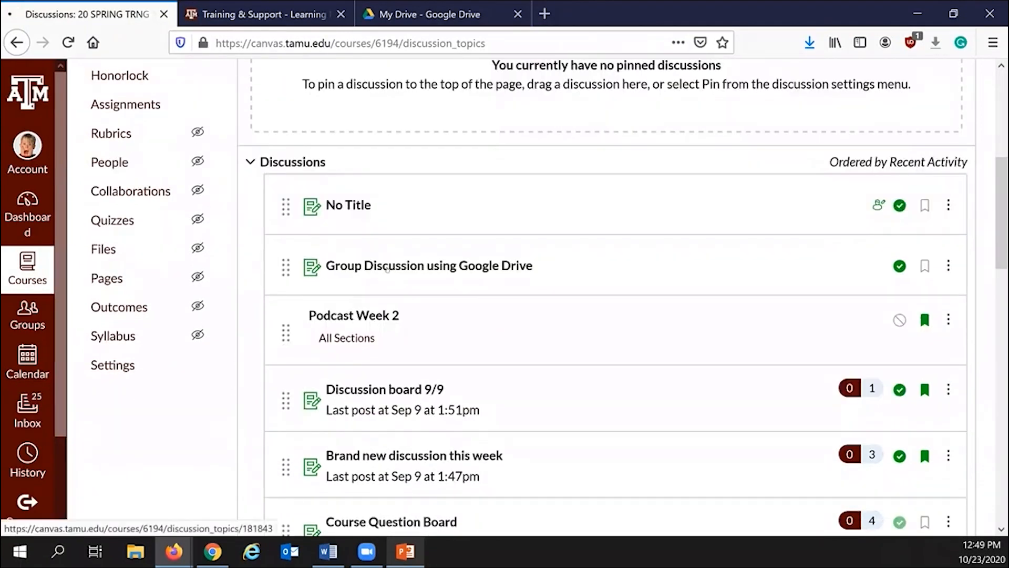
click(387, 267)
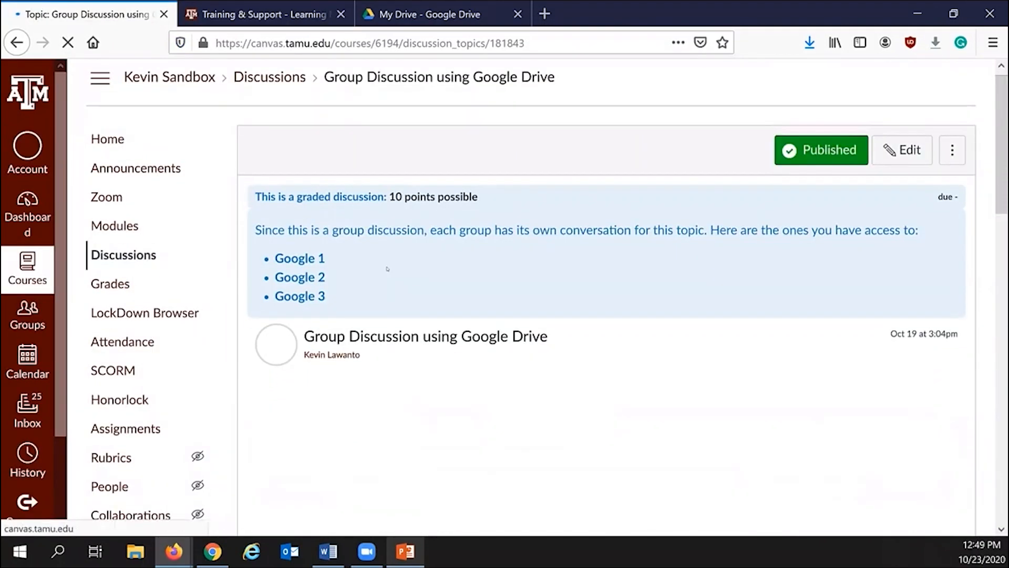
- Open the Google 1 group's version of the discussion and review its embedded Google document
scroll(388, 269, down, 4)
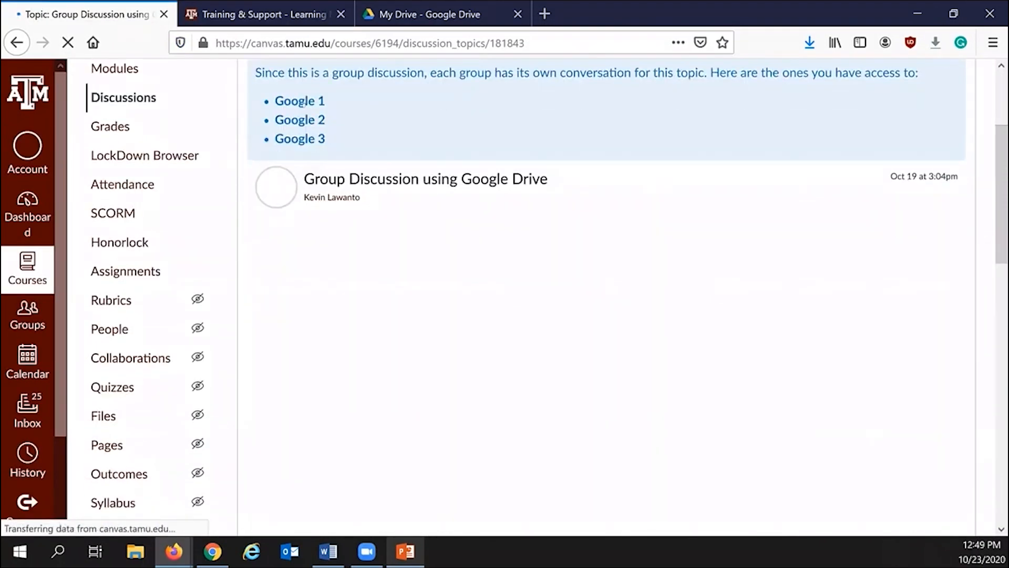
click(307, 101)
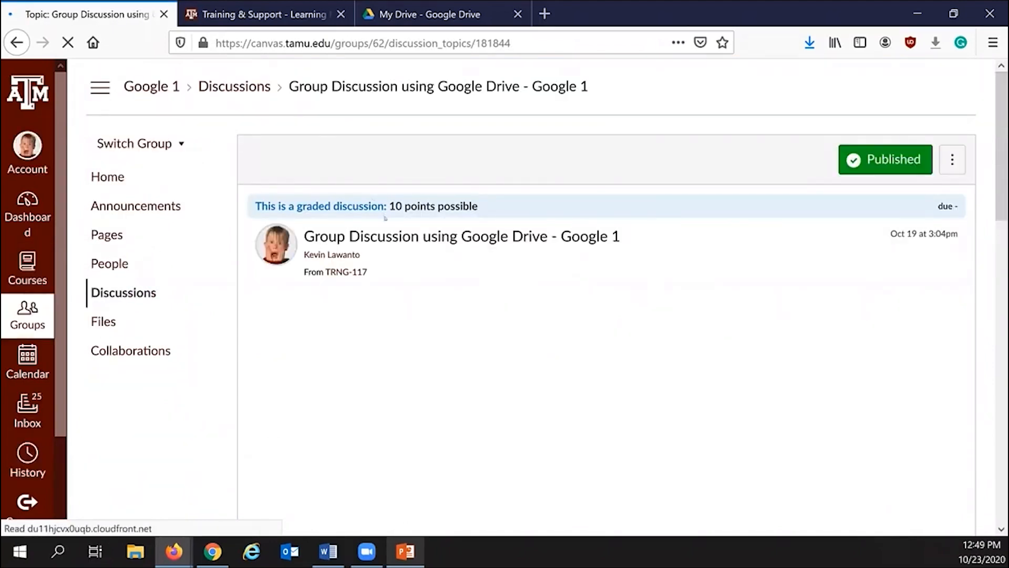
scroll(386, 217, down, 3)
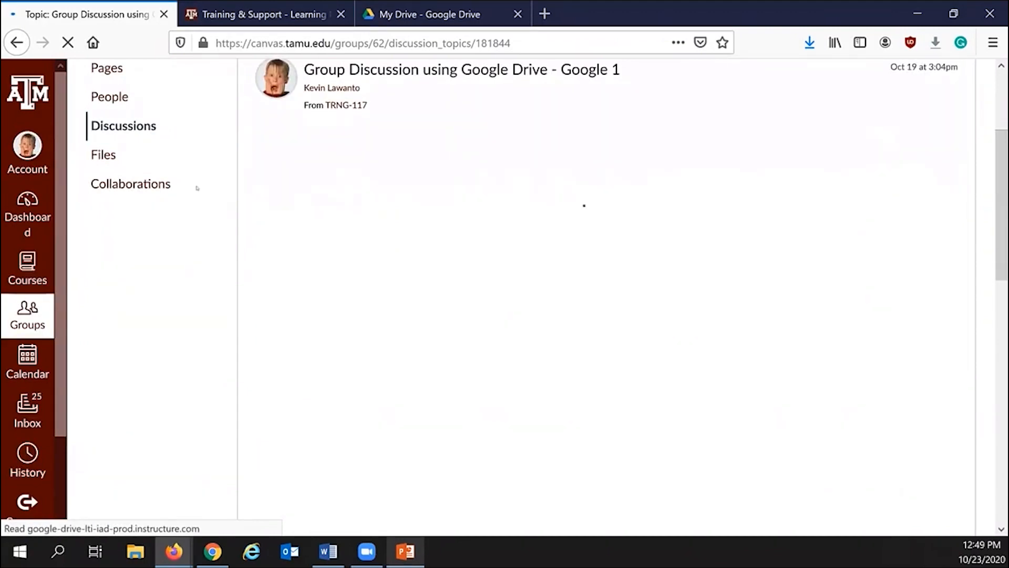
scroll(197, 188, up, 3)
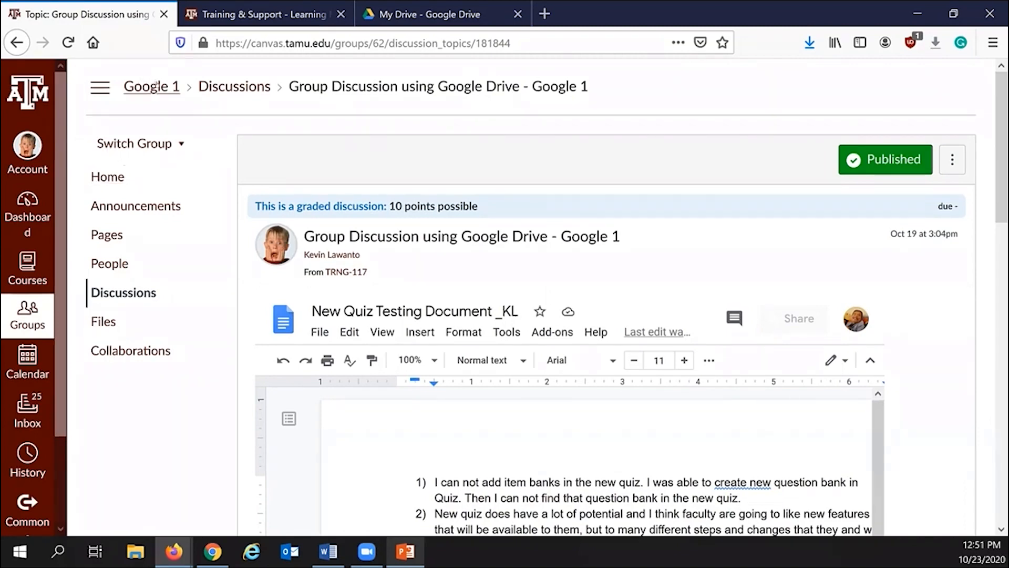
- Open the Google 1 group's Discussions page and look through its listed discussions
click(202, 86)
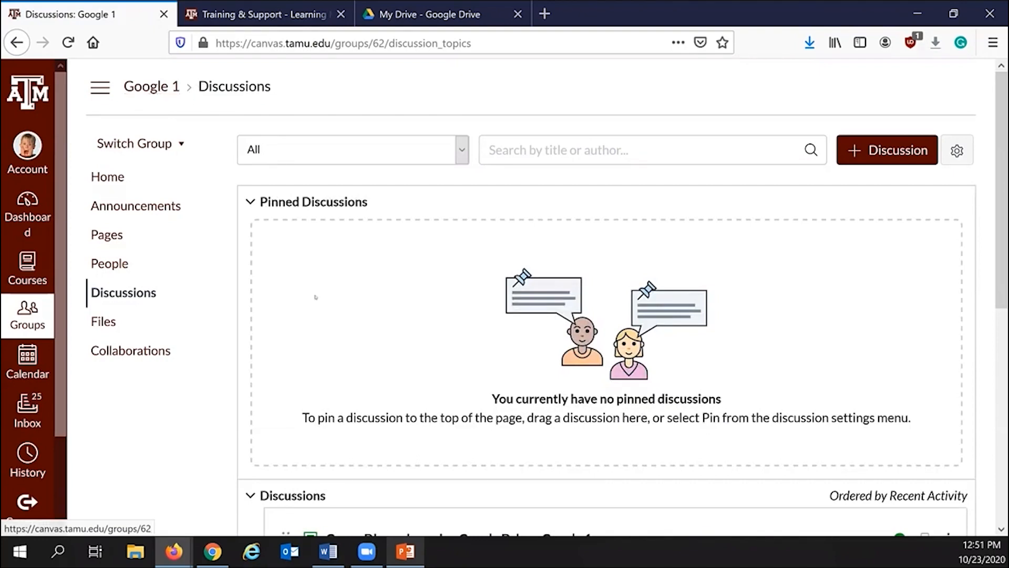
scroll(347, 331, down, 3)
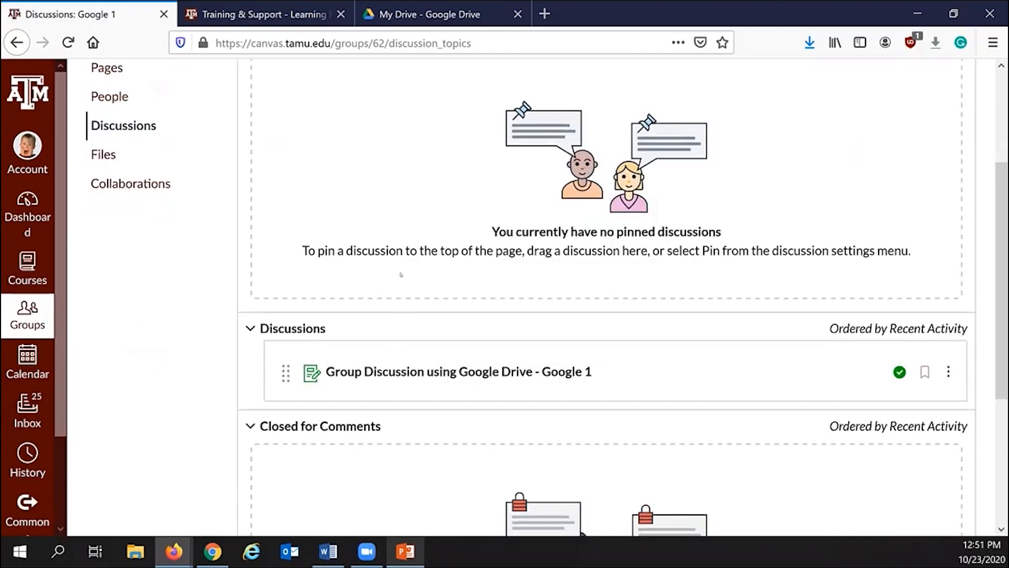
scroll(402, 275, down, 2)
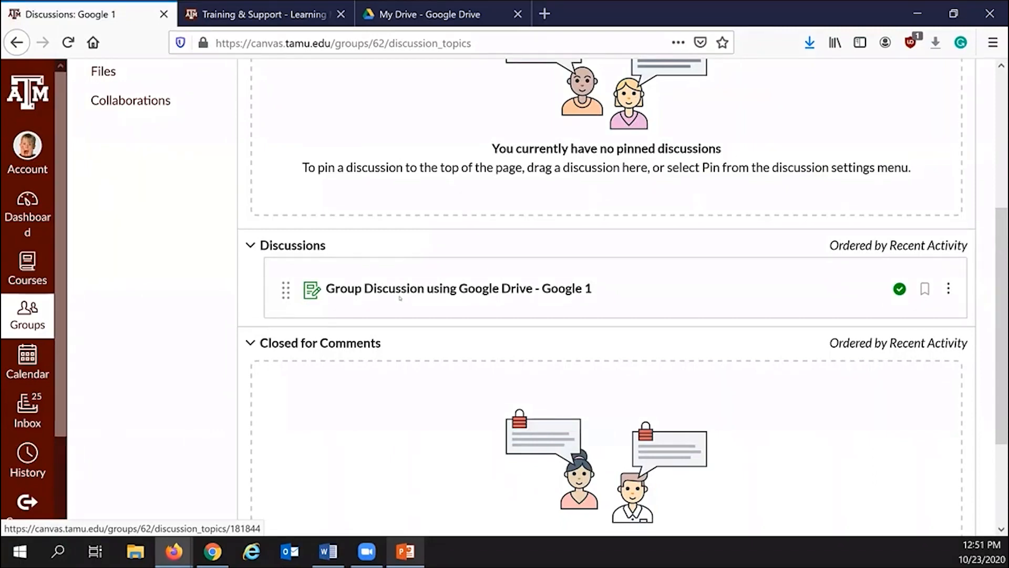
scroll(400, 298, up, 3)
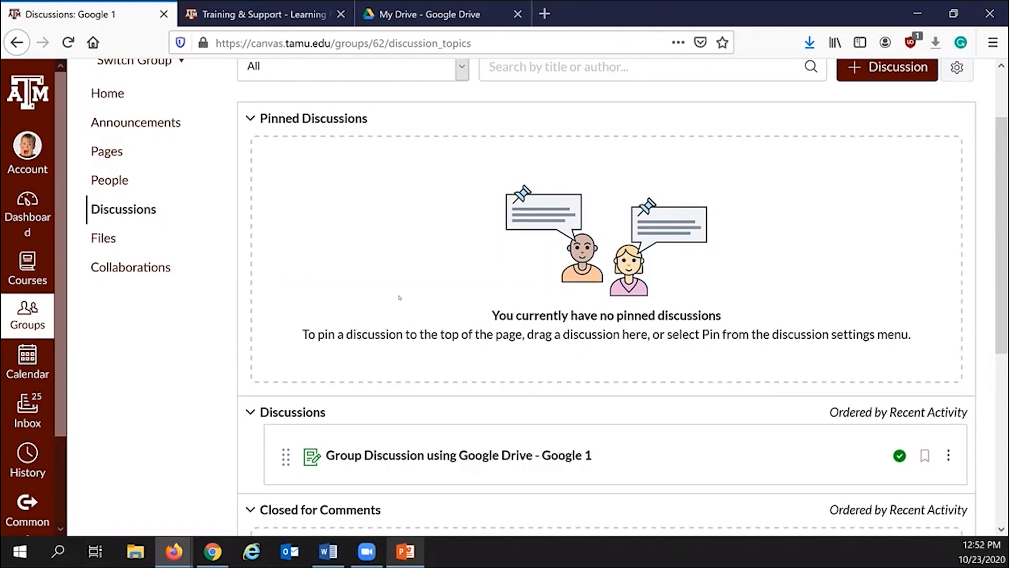
scroll(399, 297, up, 2)
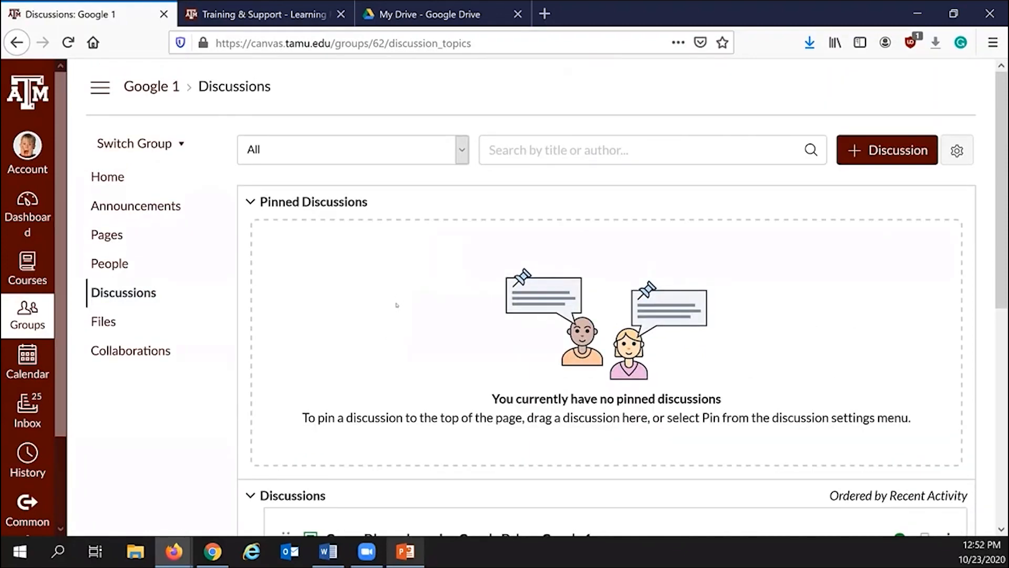
- Switch to the PowerPoint slide show and advance past Using Google Drive in Group Work to the Attend Our Training slide
click(404, 550)
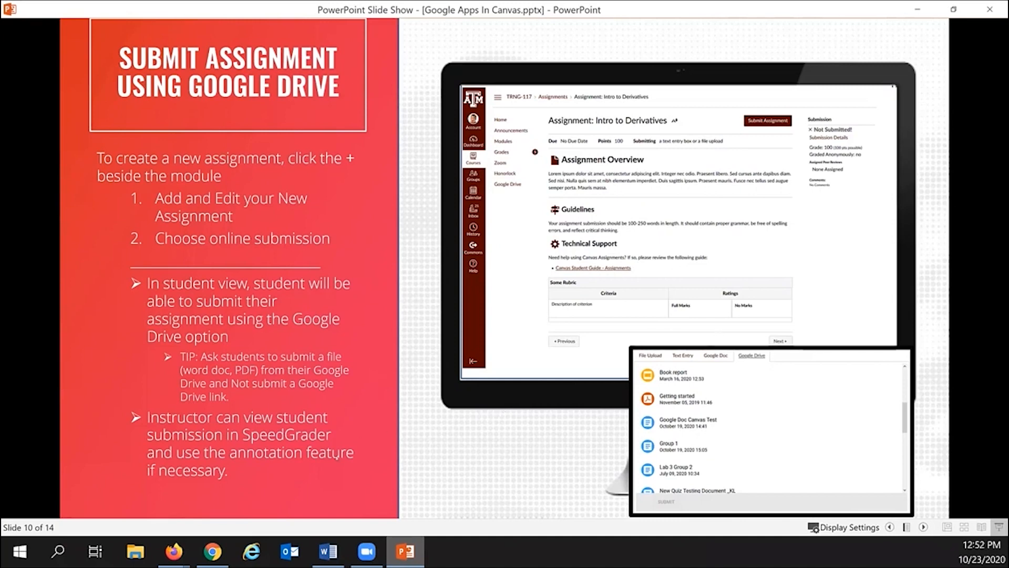
key(Right)
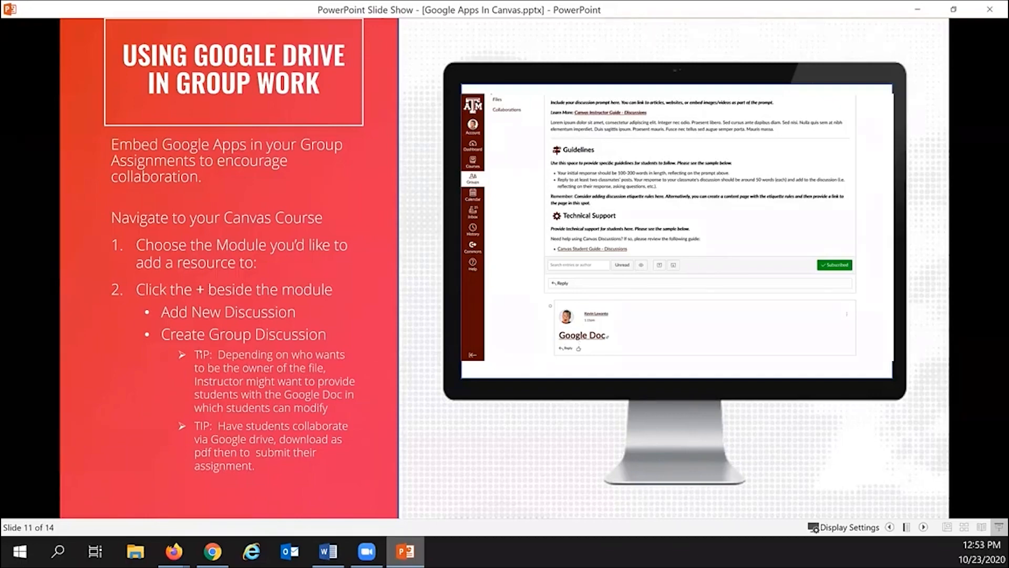
key(Right)
key(Left)
key(Right)
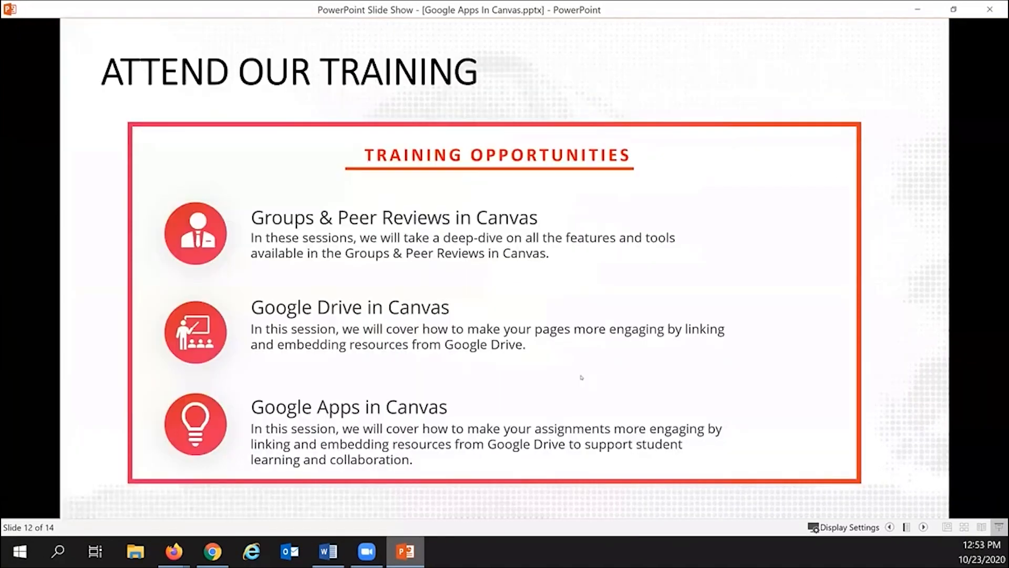